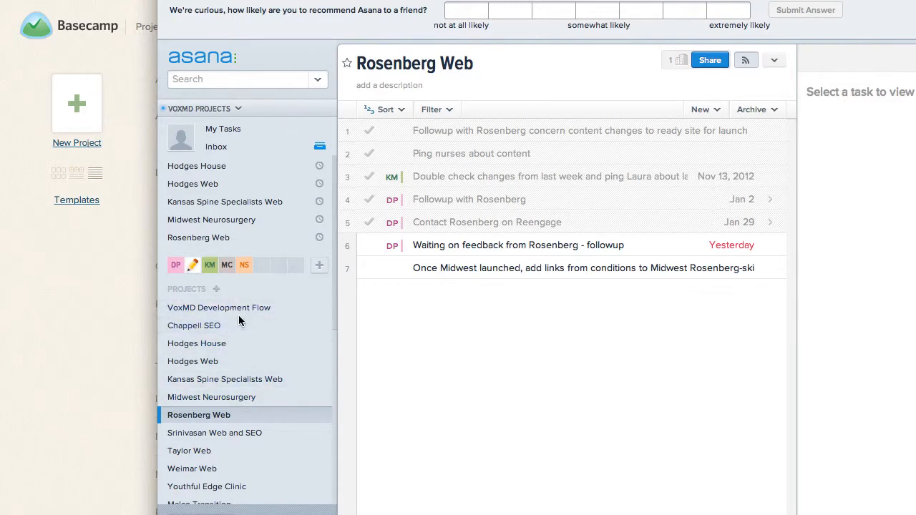
Switch to Basecamp, review the existing to-do lists in the Asana Tasks project, and return to the project list.
left_click(33, 275)
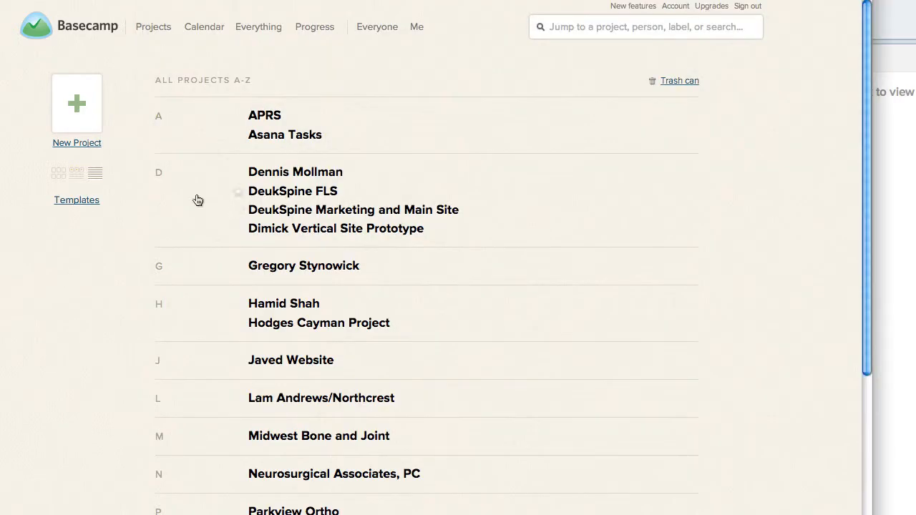
left_click(289, 136)
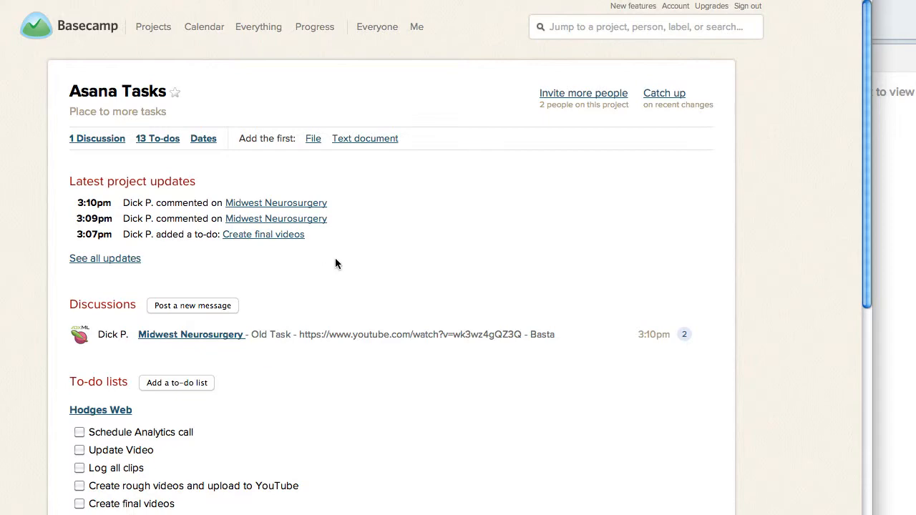
scroll(335, 263, "down", 3)
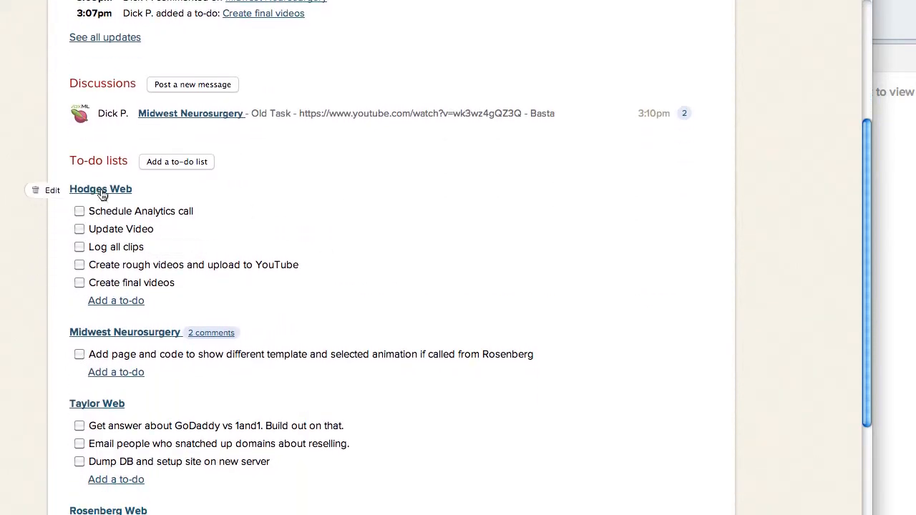
scroll(238, 285, "down", 3)
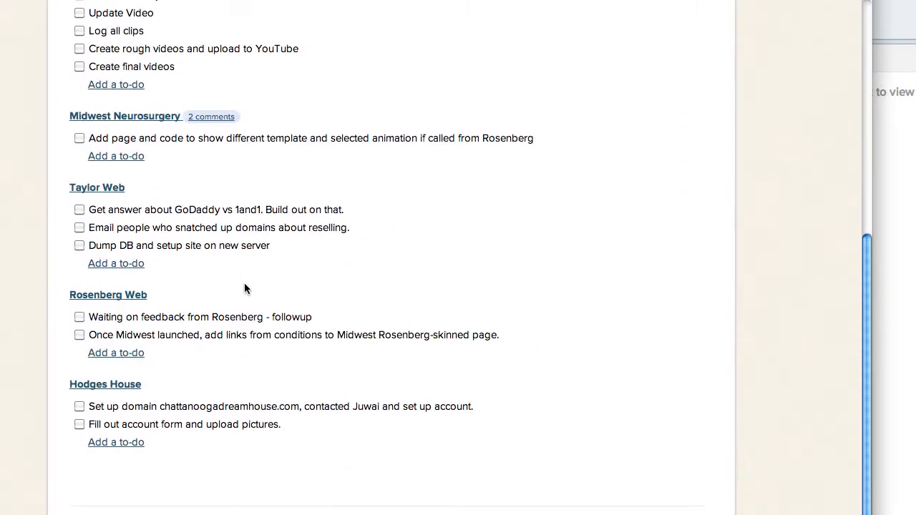
scroll(244, 288, "up", 2)
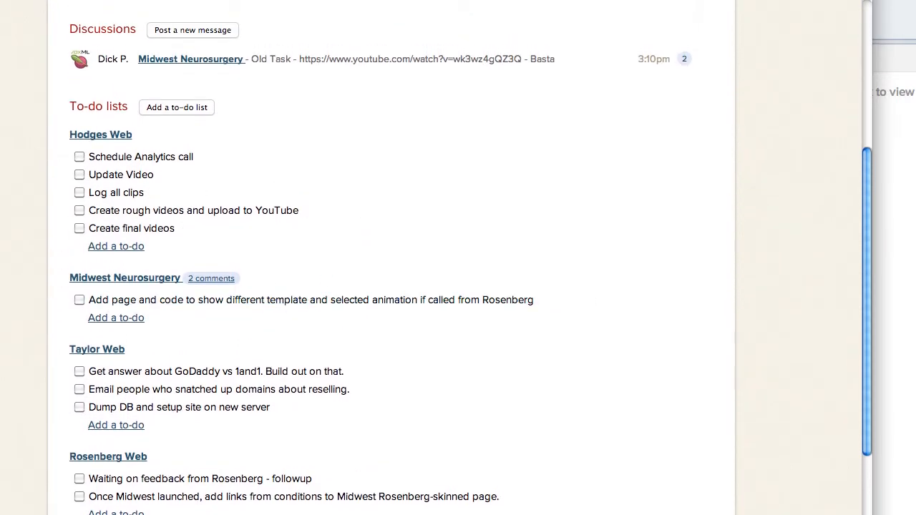
scroll(289, 159, "up", 4)
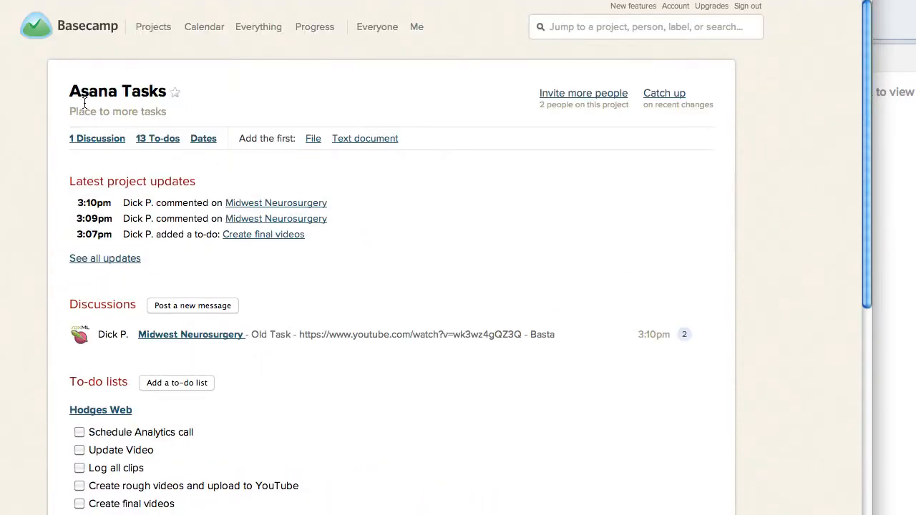
left_click(153, 26)
Switch to Asana and open the client's Web and SEO project.
left_click(895, 214)
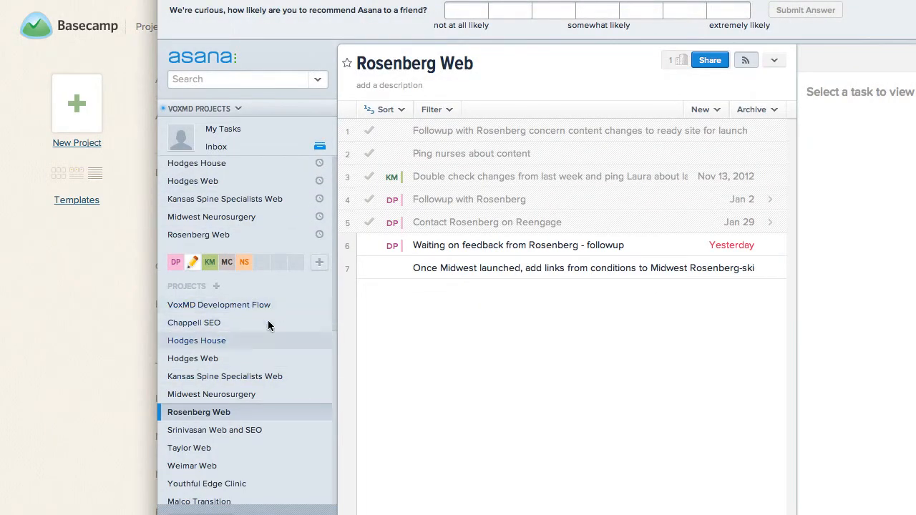
scroll(295, 411, "down", 5)
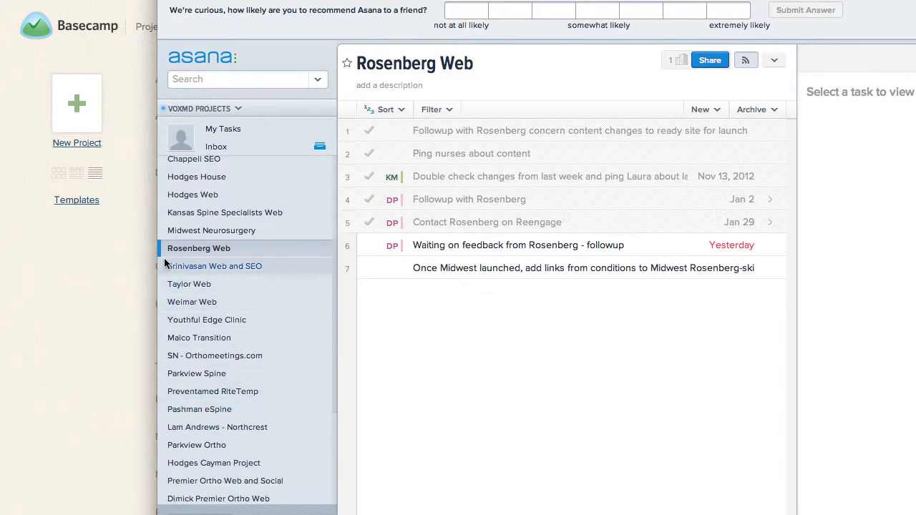
left_click(191, 269)
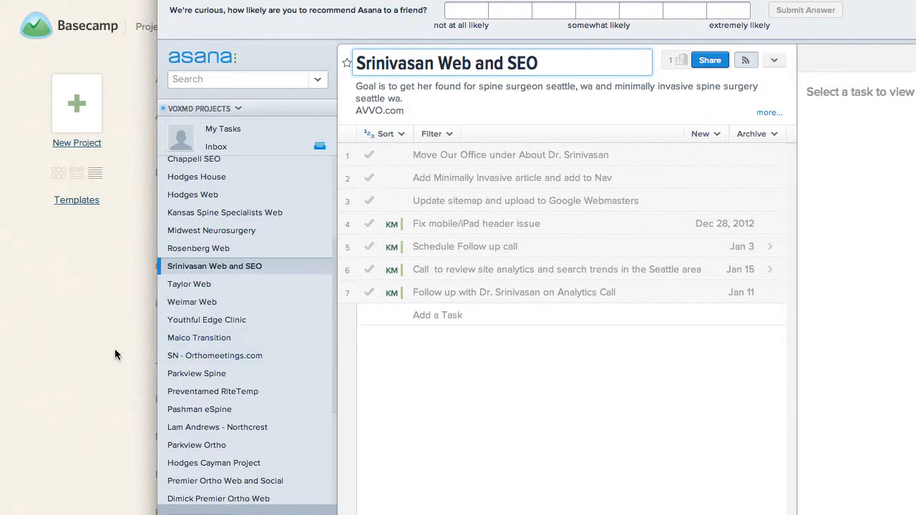
Switch to Basecamp and check the full project list for one matching the Asana client's Web and SEO project.
left_click(96, 345)
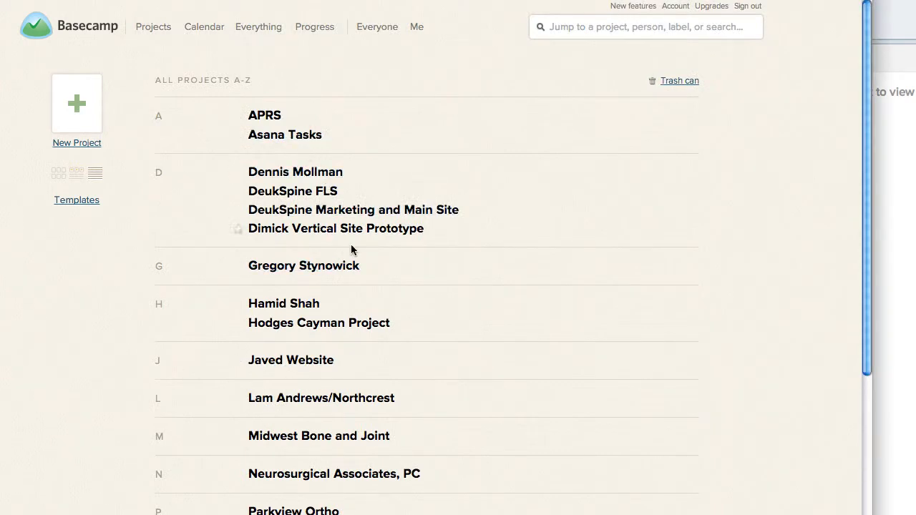
scroll(430, 290, "down", 3)
scroll(430, 290, "down", 4)
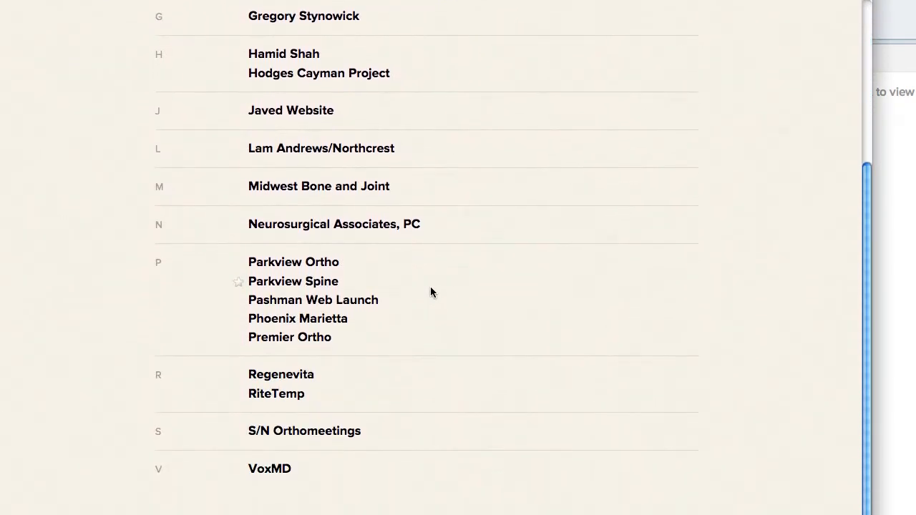
key("super+Tab")
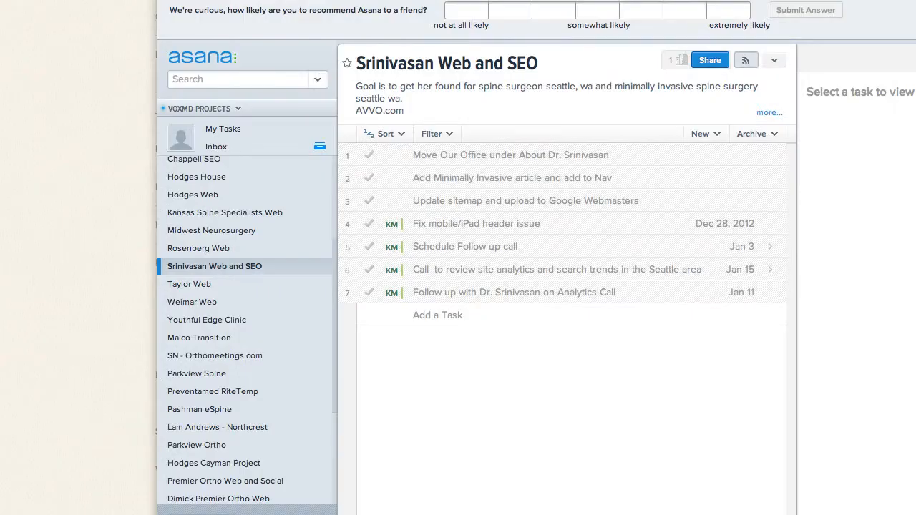
left_click(69, 300)
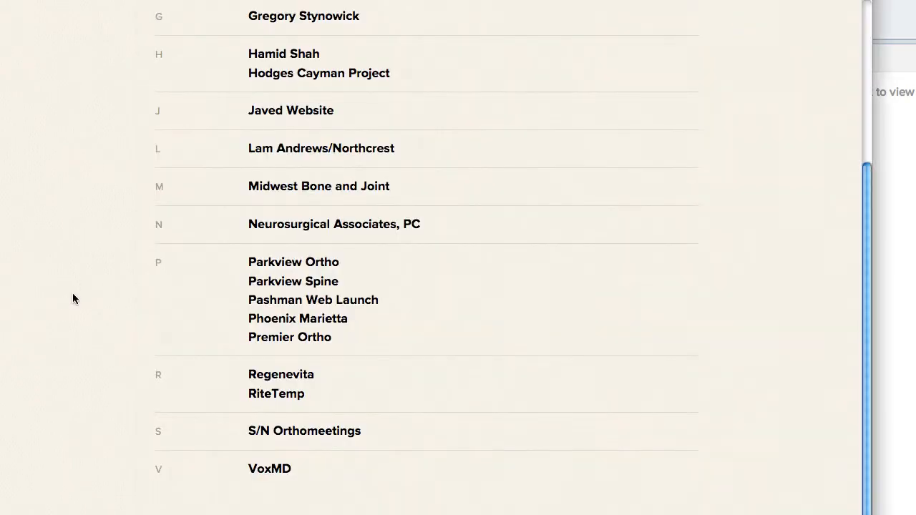
Create a to-do list in the Asana Tasks project, titled exactly like the client's Web and SEO project in Asana.
scroll(72, 299, "up", 7)
left_click(278, 138)
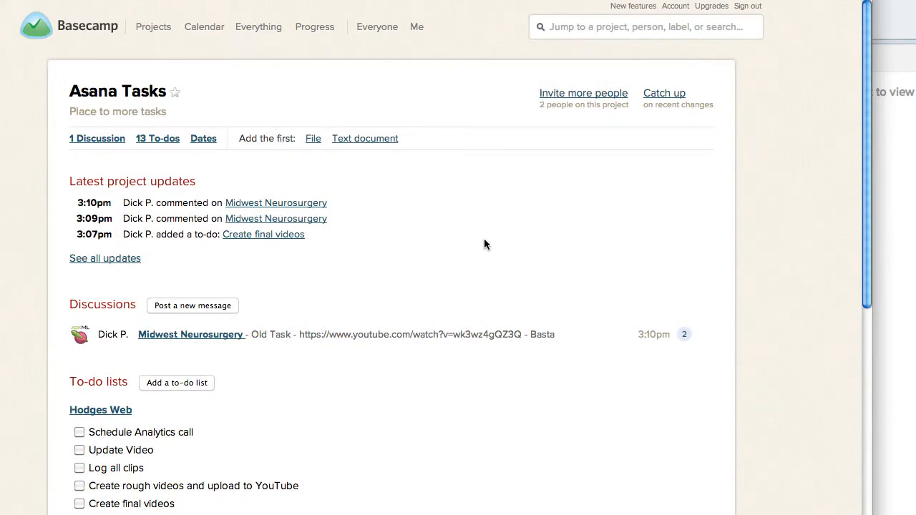
scroll(484, 244, "down", 5)
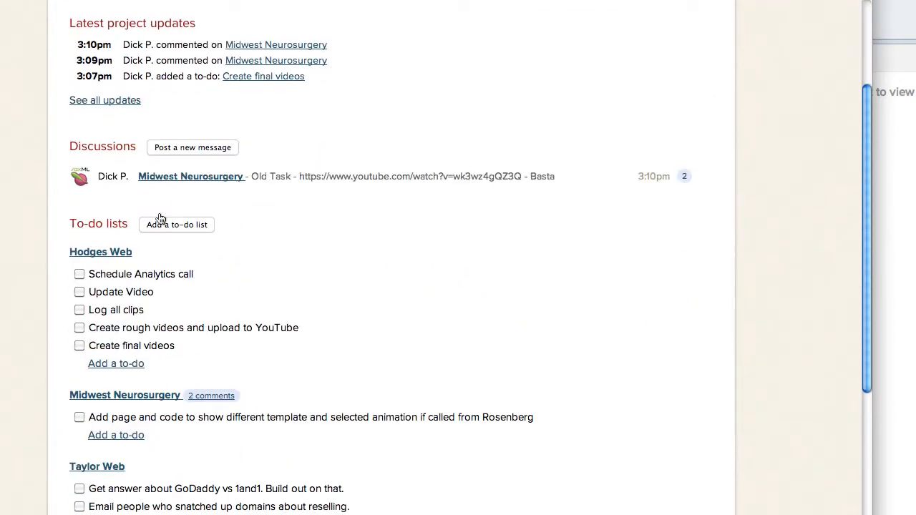
left_click(185, 225)
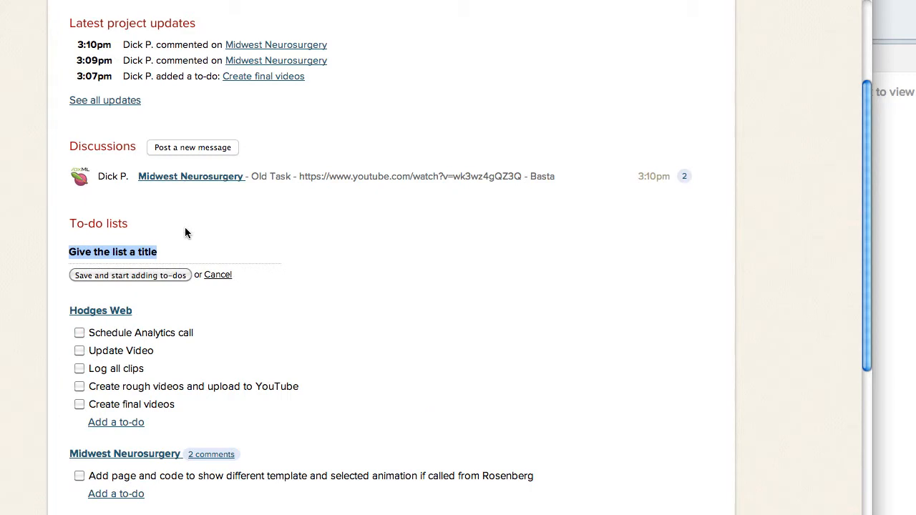
type("Sr")
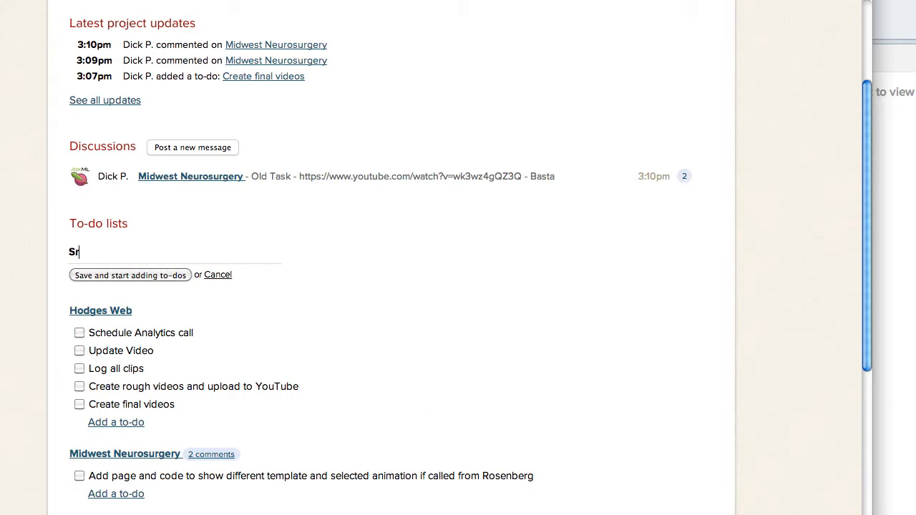
type("inivasan Web and SEO")
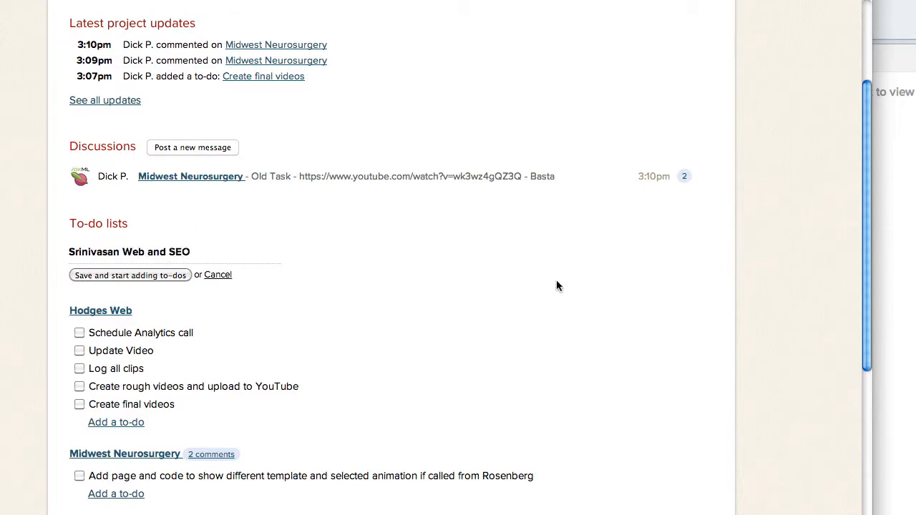
left_click(892, 266)
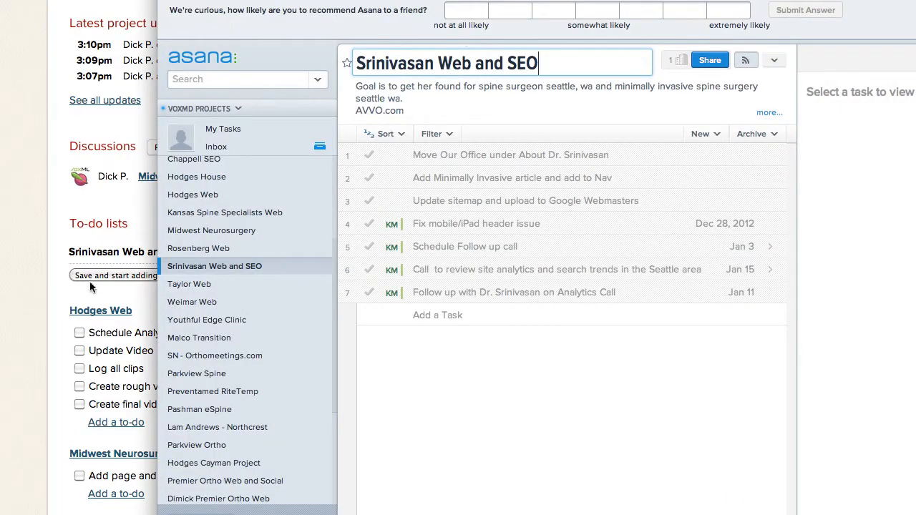
left_click(30, 297)
left_click(151, 274)
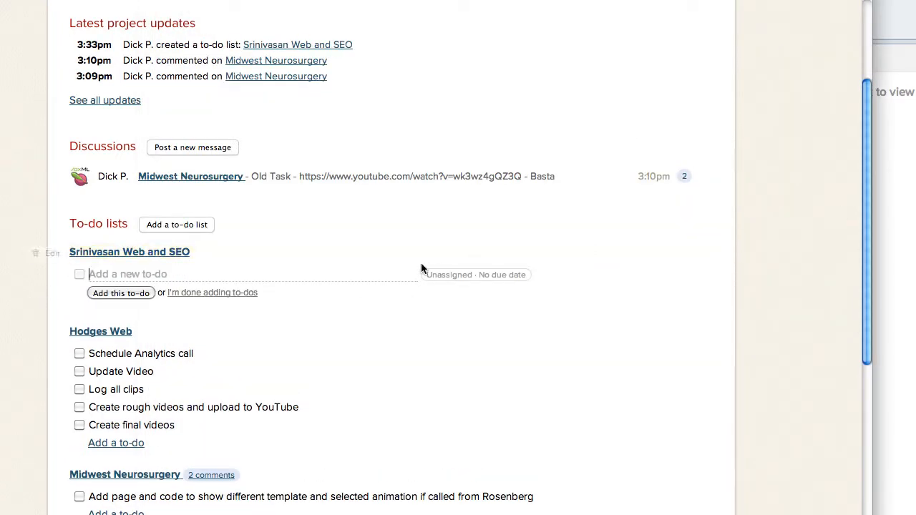
Add the to-do "Schedule Analytics Call" to the client's new Web and SEO list.
left_click(893, 276)
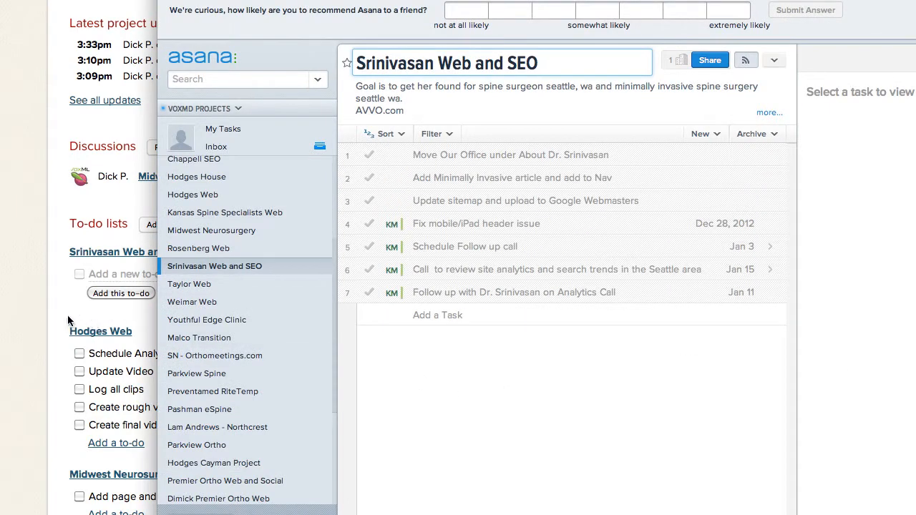
left_click(21, 297)
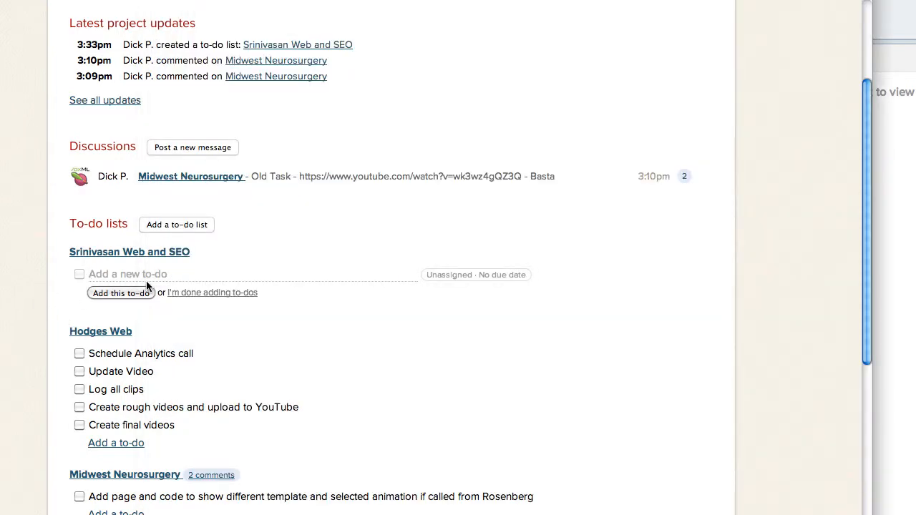
type("Schedule Analytics Call")
left_click(118, 294)
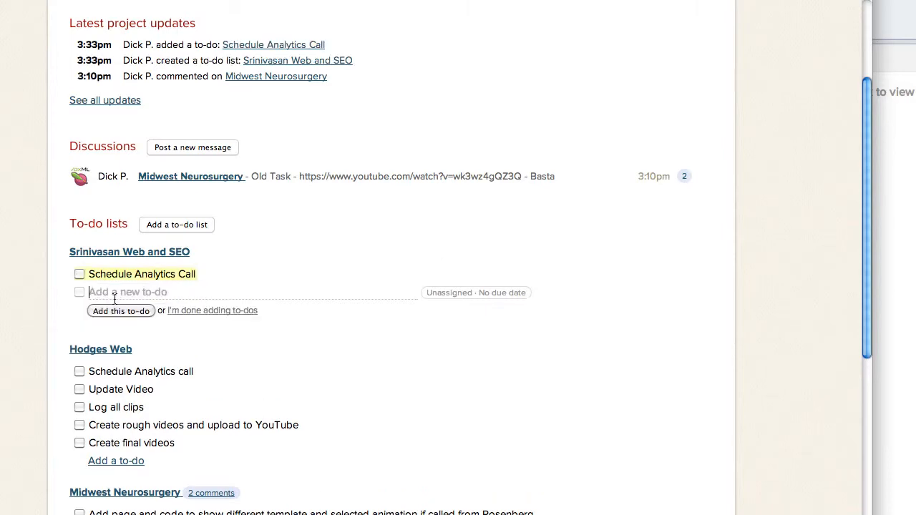
Switch to Asana and copy the entire description of the client's Web and SEO project.
left_click(898, 443)
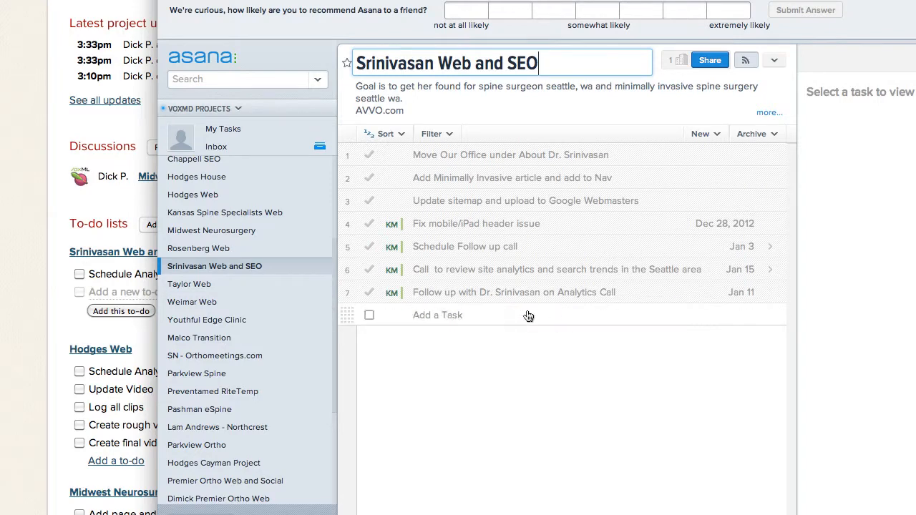
left_click(108, 298)
left_click(894, 367)
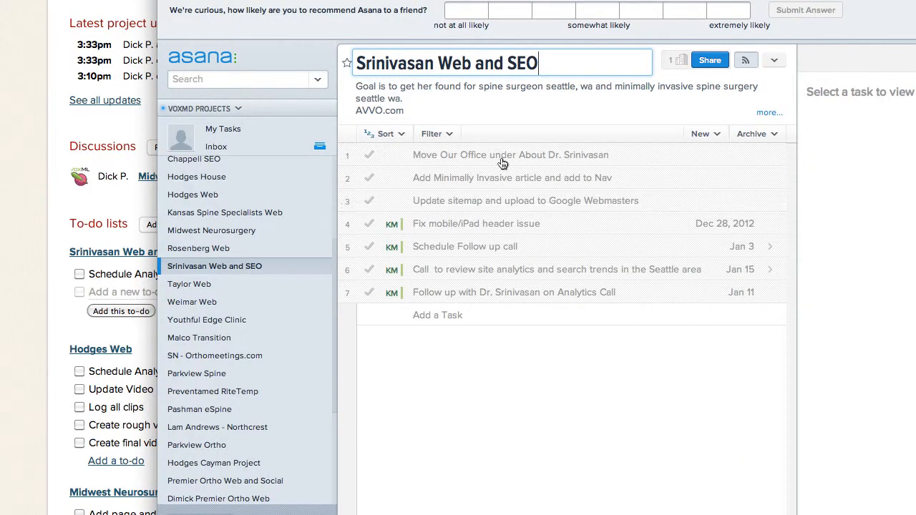
left_click(440, 105)
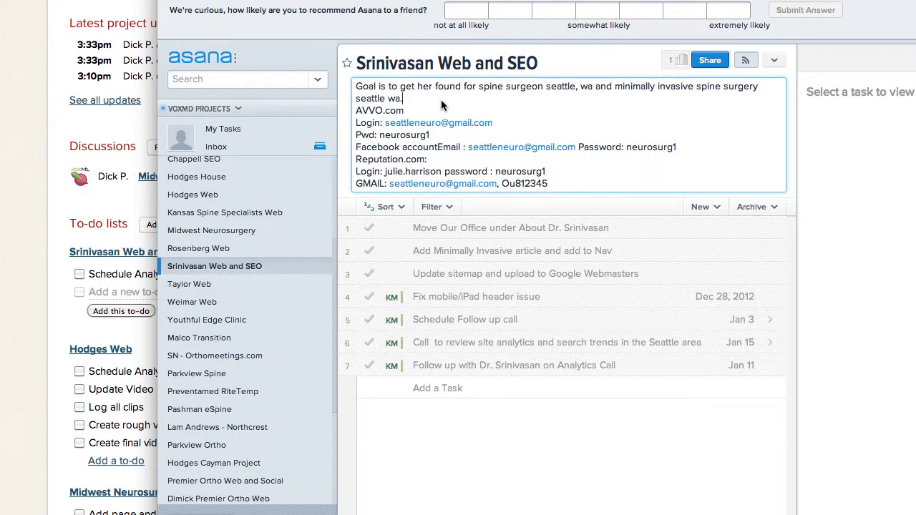
key("ctrl+a")
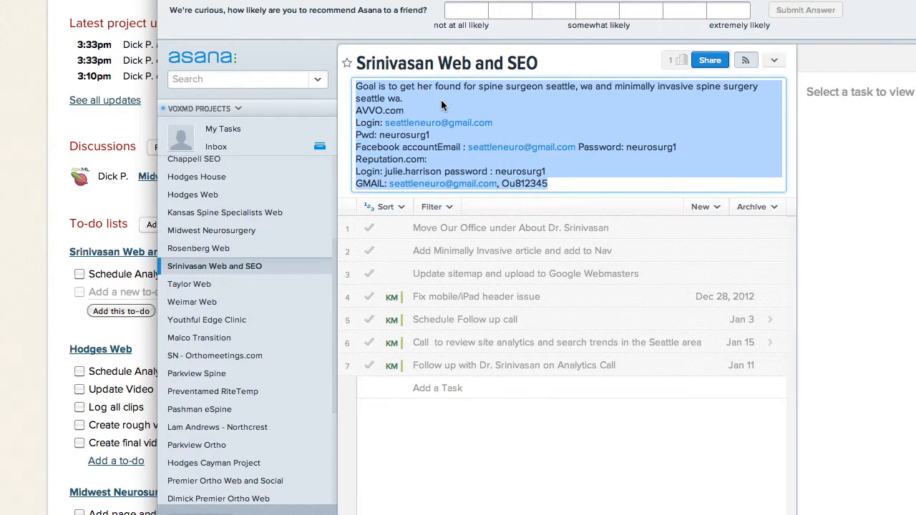
Post the copied description, including the account logins and passwords, as a comment on the client's Web and SEO to-do list in Basecamp.
left_click(5, 226)
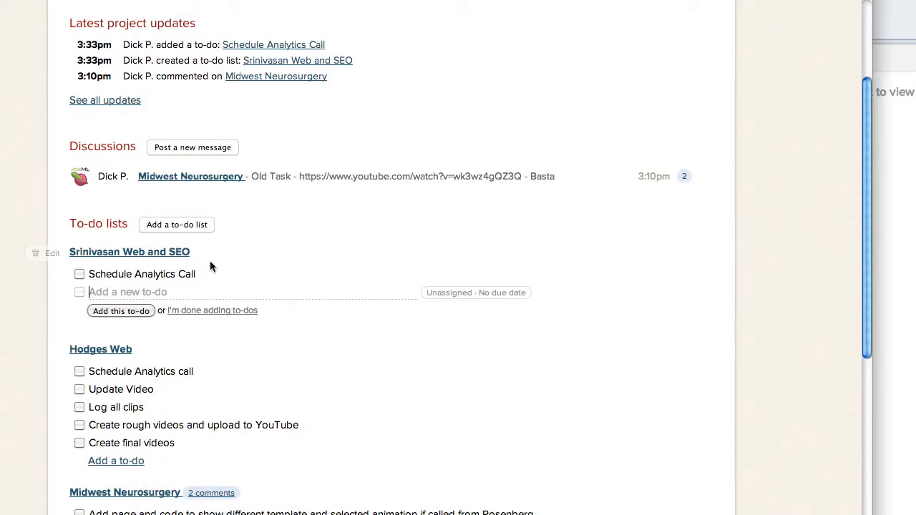
left_click(133, 252)
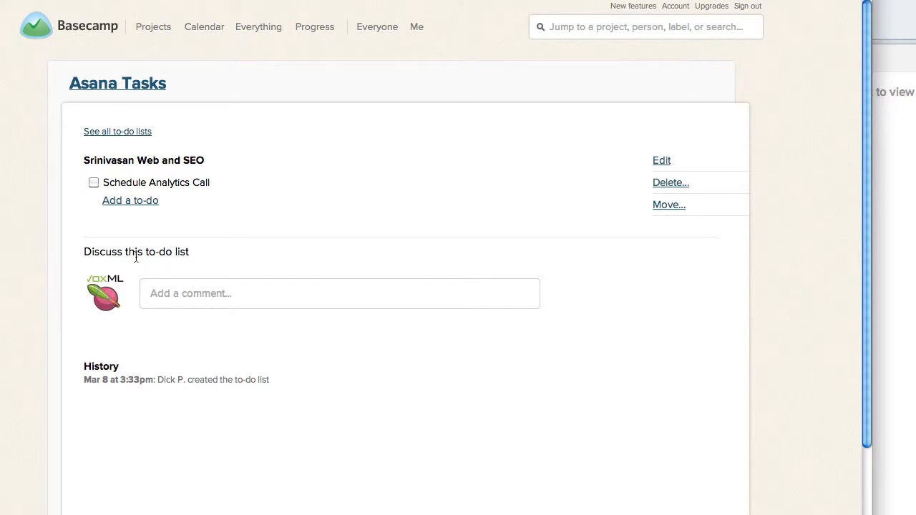
left_click(221, 295)
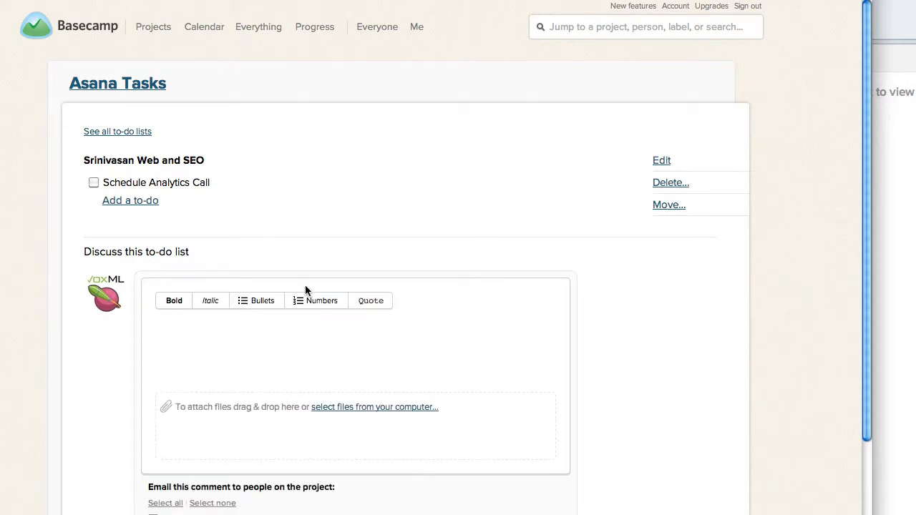
key("ctrl+v")
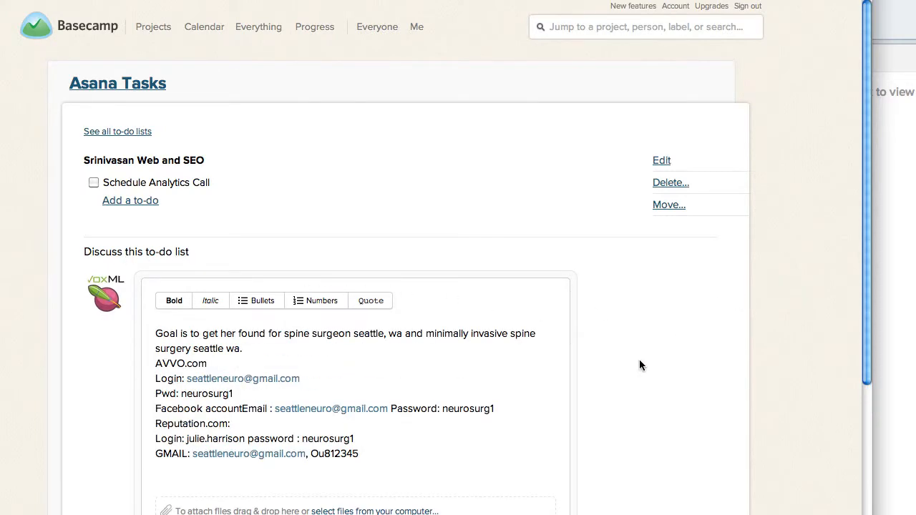
scroll(775, 332, "down", 5)
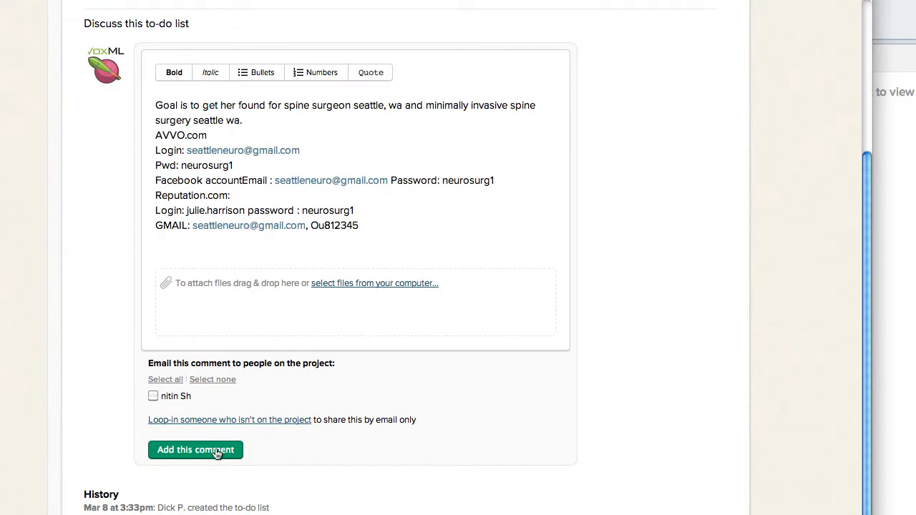
left_click(196, 450)
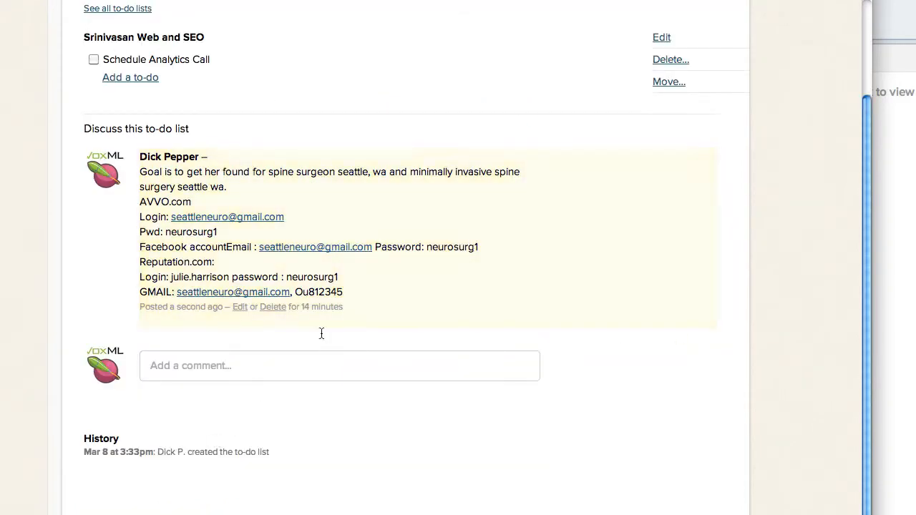
Return to the overview of all to-do lists in the Asana Tasks project.
mouse_move(156, 35)
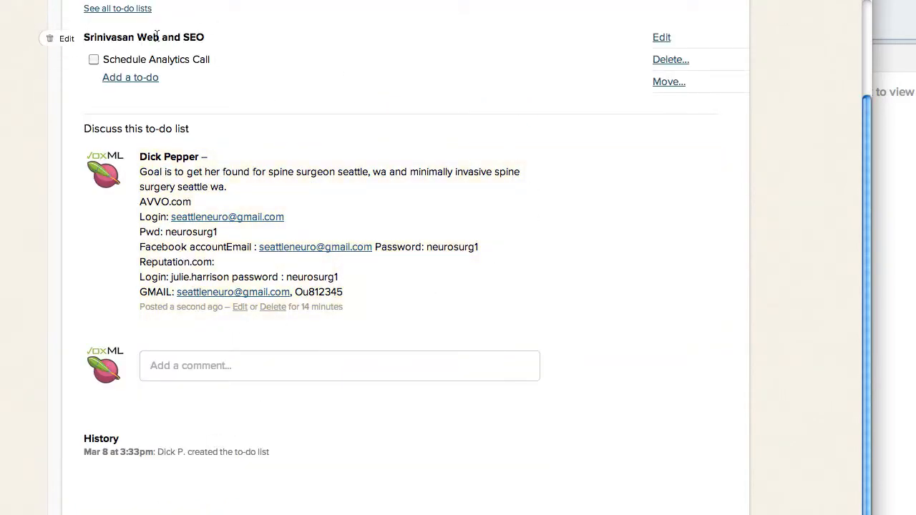
scroll(322, 65, "up", 3)
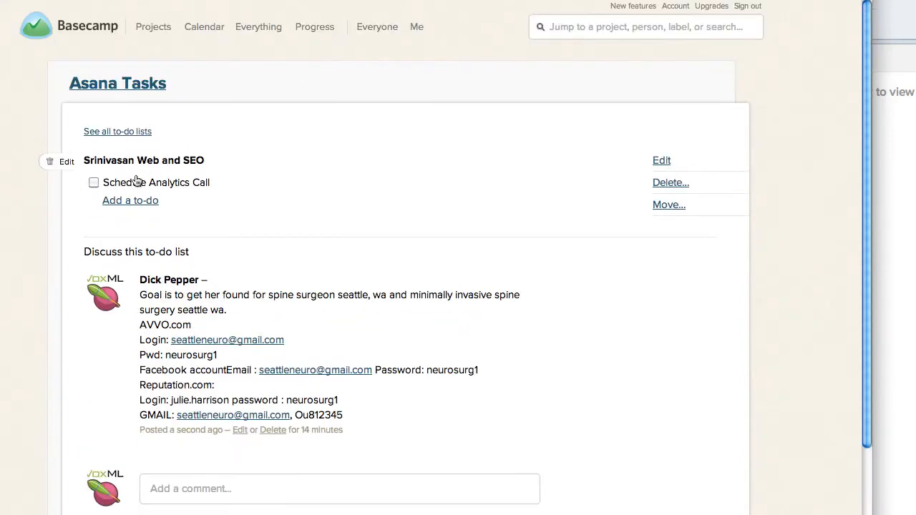
left_click(120, 132)
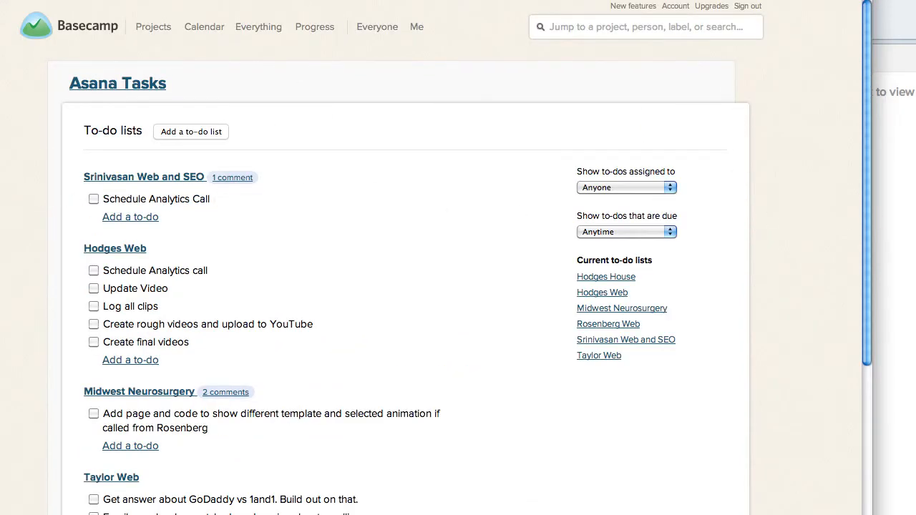
Switch to Asana and check the first four completed tasks in the client's Web and SEO project for notes.
key("super+grave")
left_click(48, 328)
left_click(899, 280)
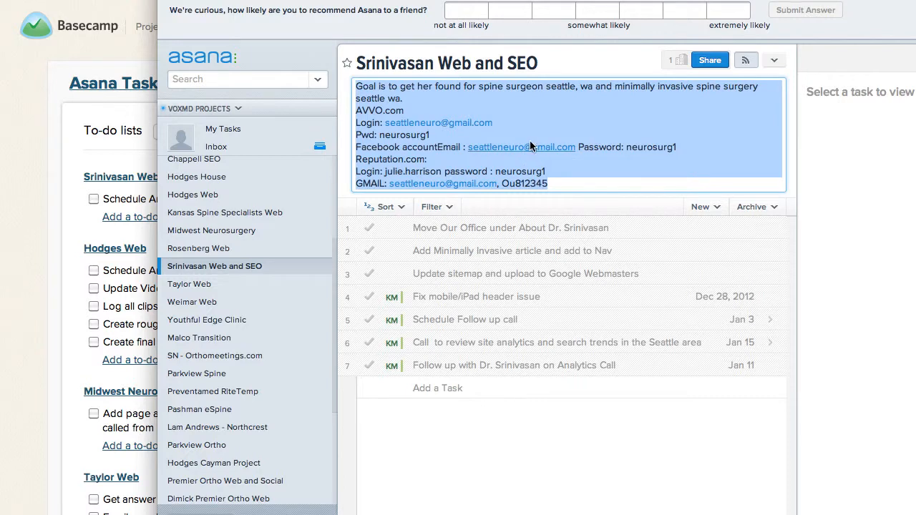
left_click(545, 228)
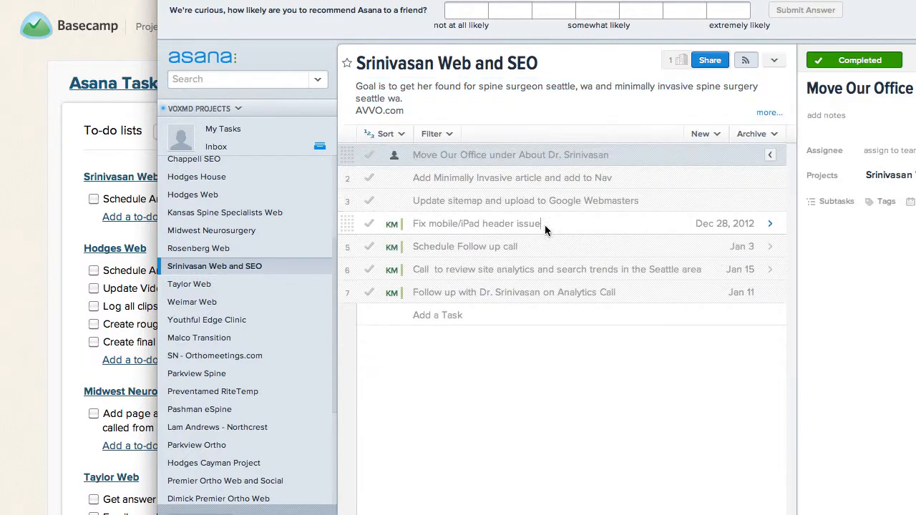
left_click(506, 179)
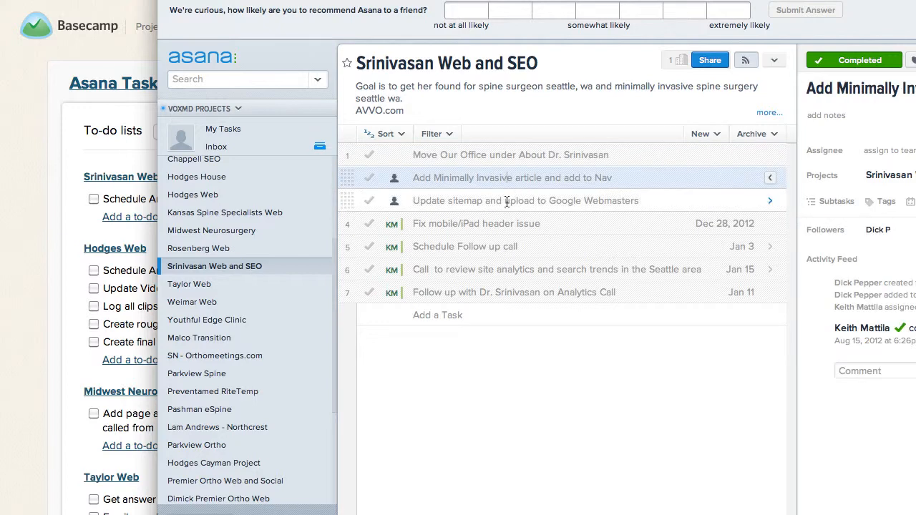
left_click(507, 200)
left_click(500, 223)
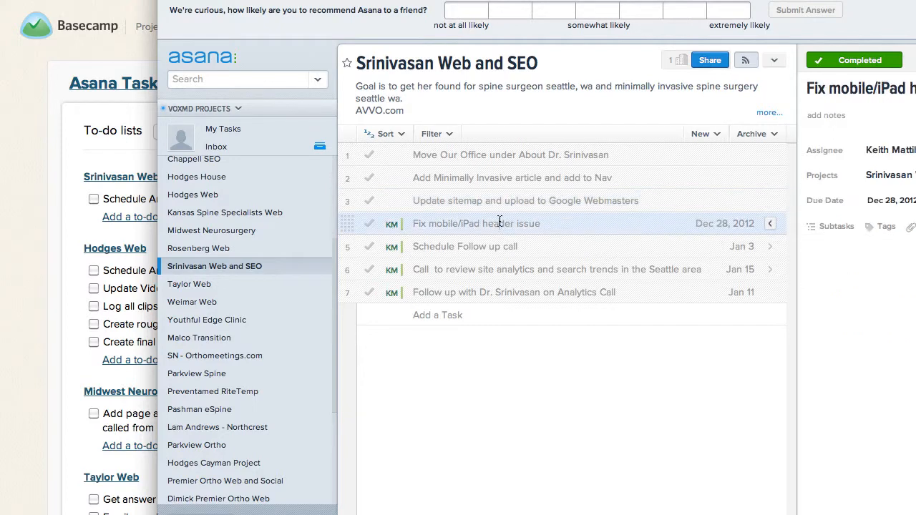
Copy the note from the completed task "Schedule Follow up call" and switch back to the Basecamp to-do lists.
left_click(477, 247)
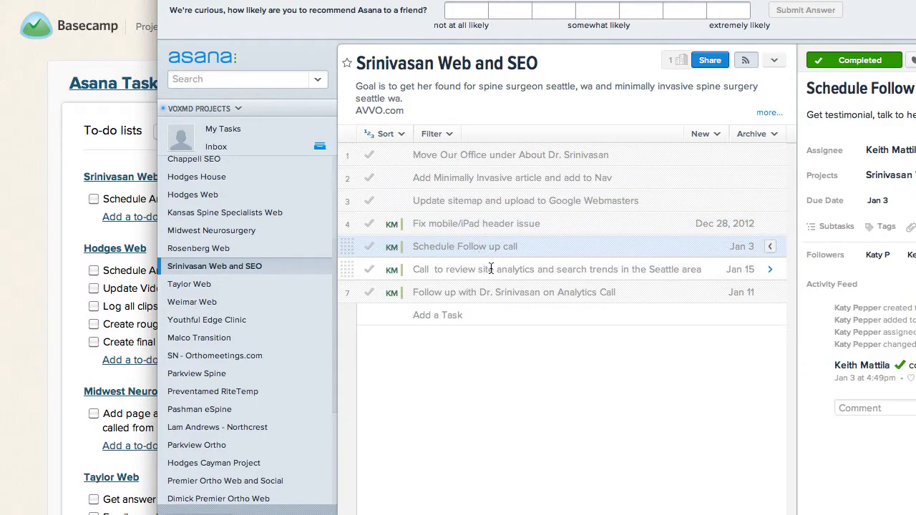
triple_click(864, 113)
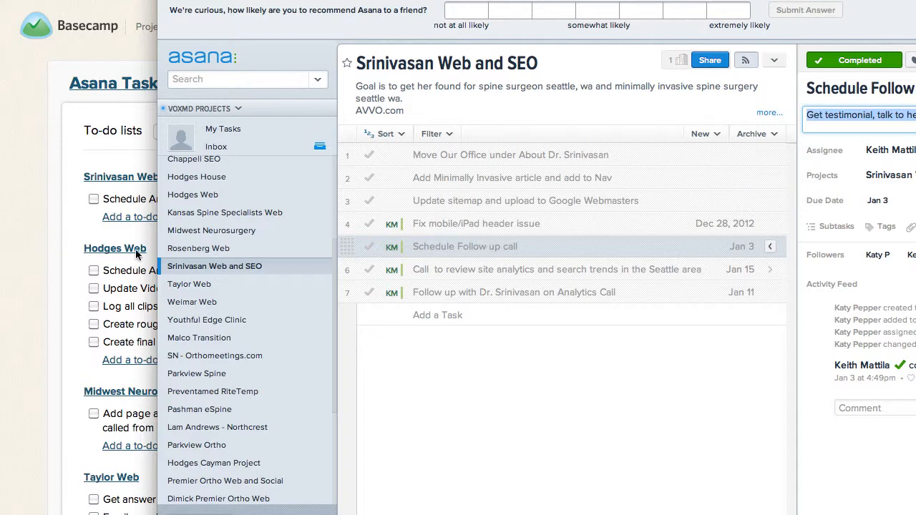
left_click(48, 255)
Add the to-do "COMPLETED - Schedule Followup Call" to the client's Web and SEO list.
left_click(153, 217)
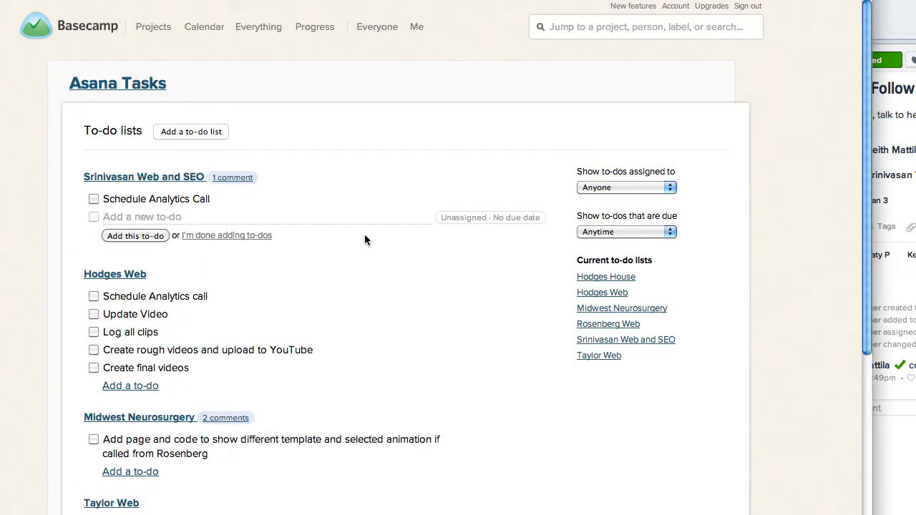
type("COMPLETED -")
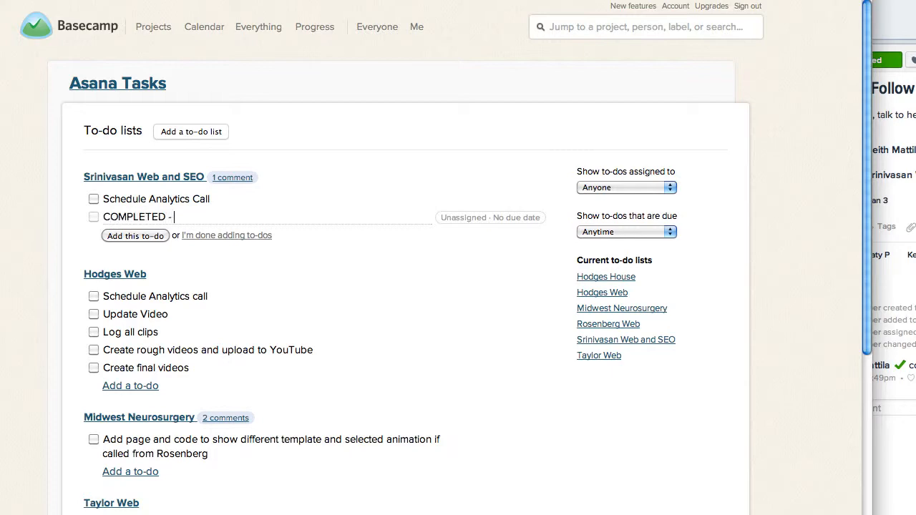
key("super+Tab")
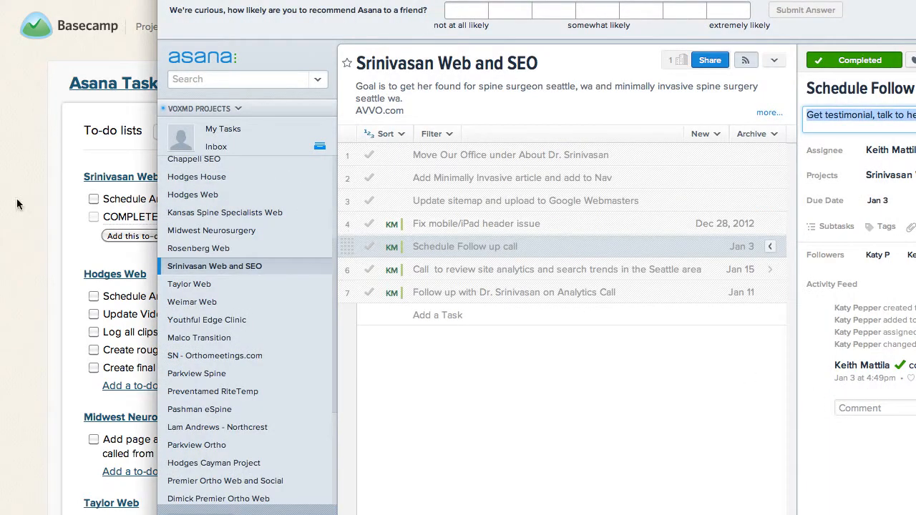
left_click(50, 205)
type("Schedu")
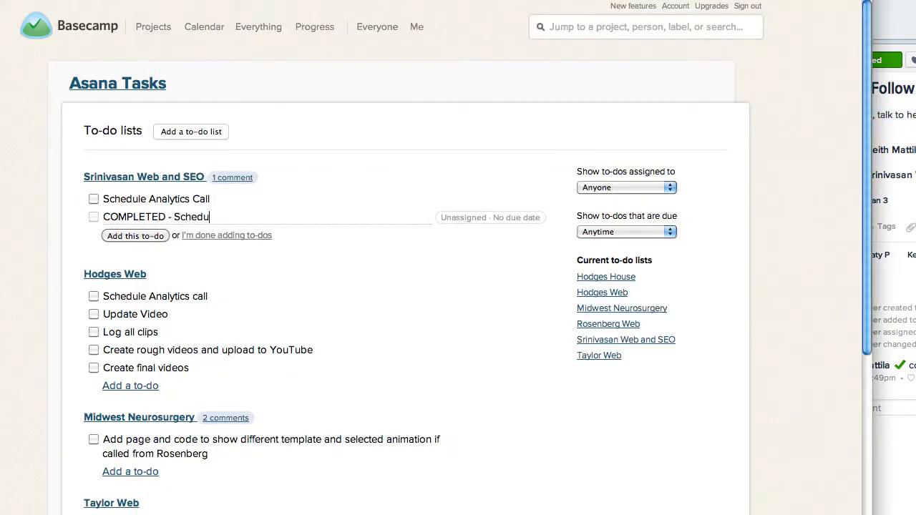
type("le Followup Call")
left_click(136, 235)
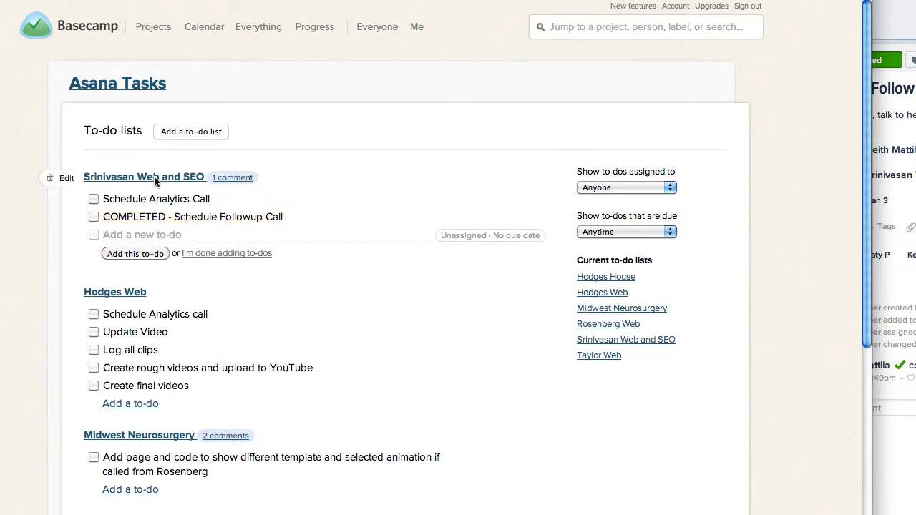
Post the copied note "Get testimonial, talk to her about reputation management" as a comment on the completed followup to-do, and return to all to-do lists.
left_click(221, 217)
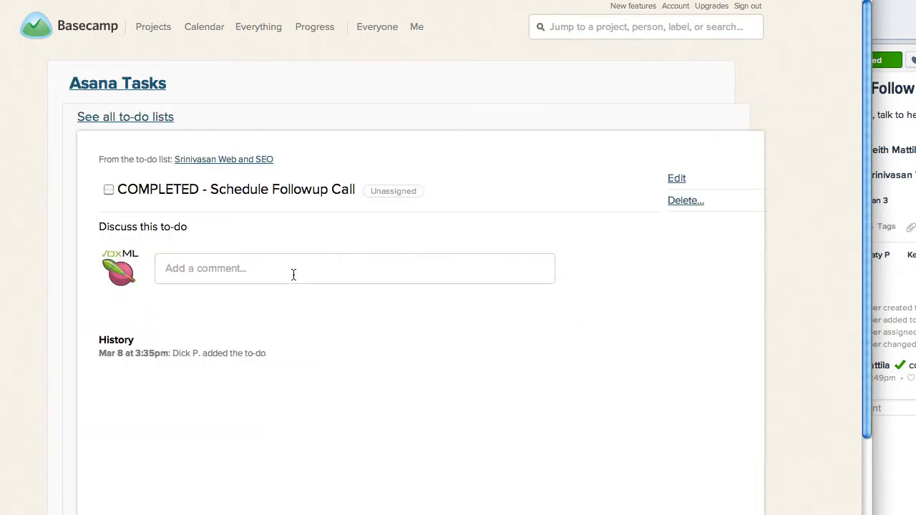
left_click(294, 274)
type("Get testimonial, talk to her about reputation management")
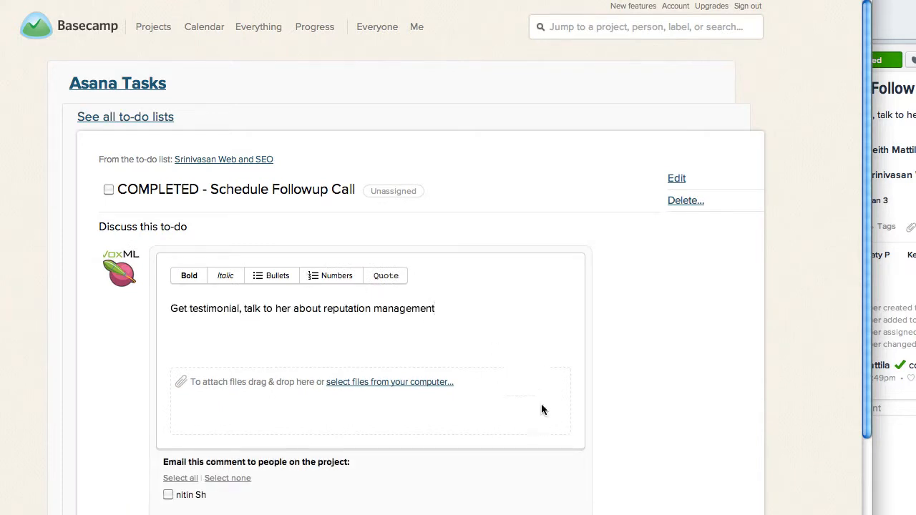
scroll(666, 374, "down", 4)
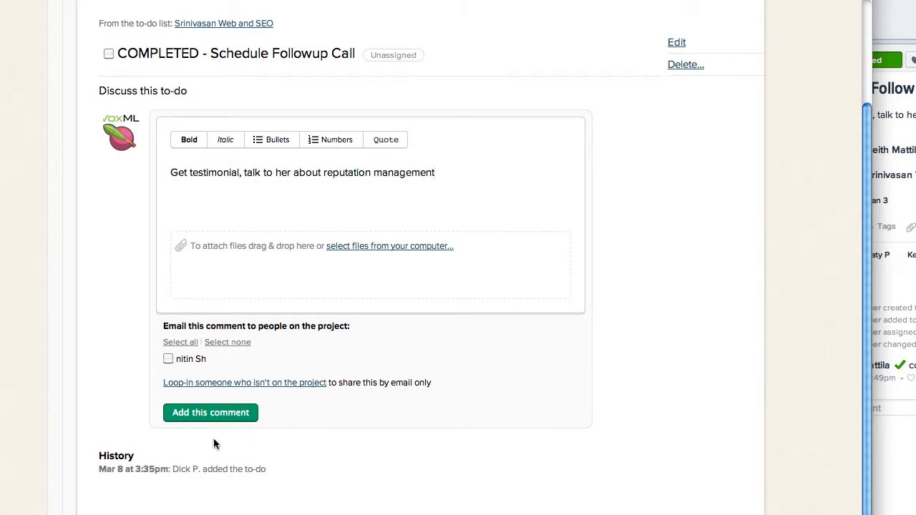
left_click(238, 412)
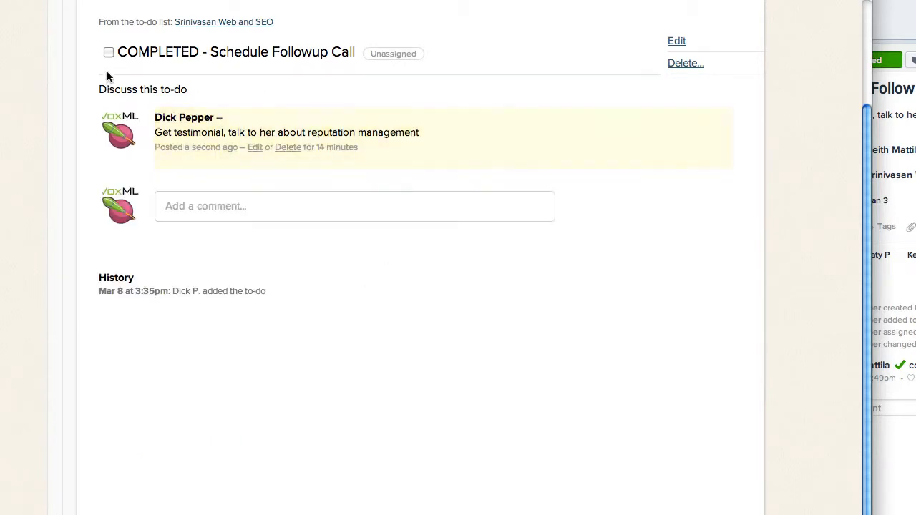
left_click(219, 22)
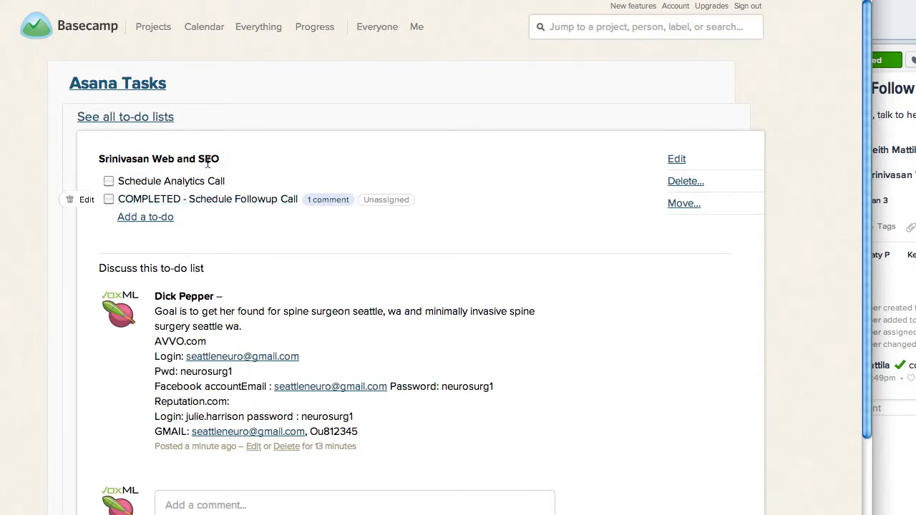
left_click(135, 115)
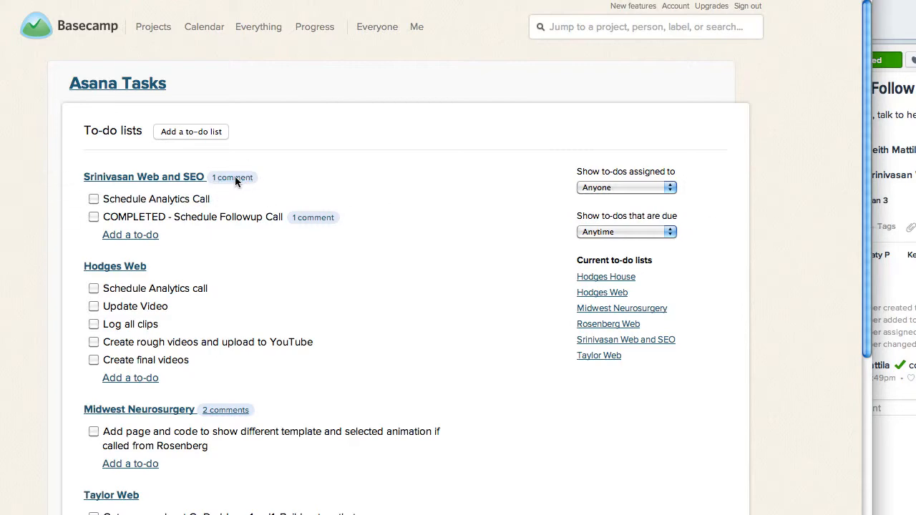
Compare the project description and task note in Asana with the comments on the Web and SEO list in Basecamp.
left_click(909, 122)
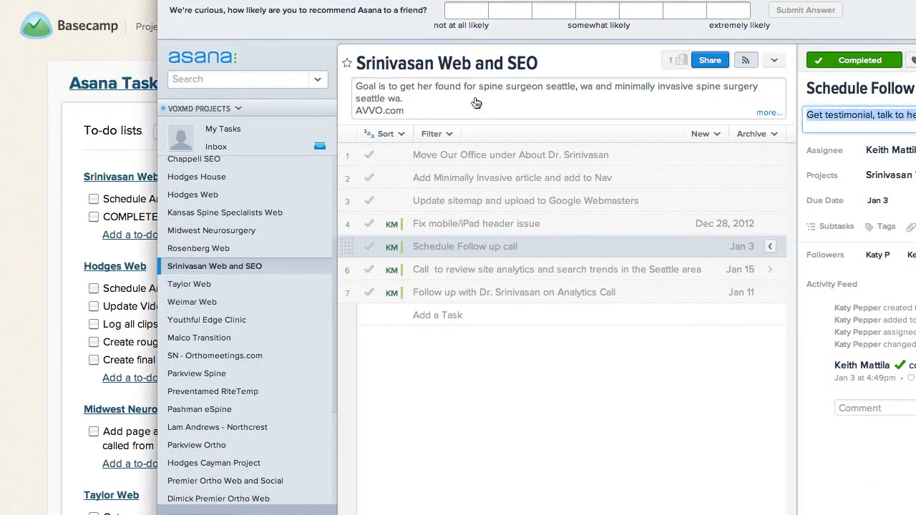
left_click(44, 180)
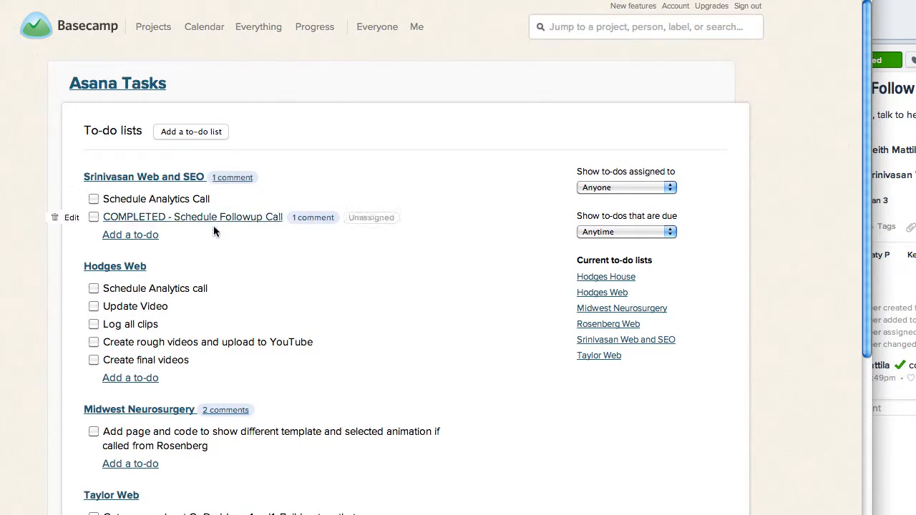
left_click(899, 293)
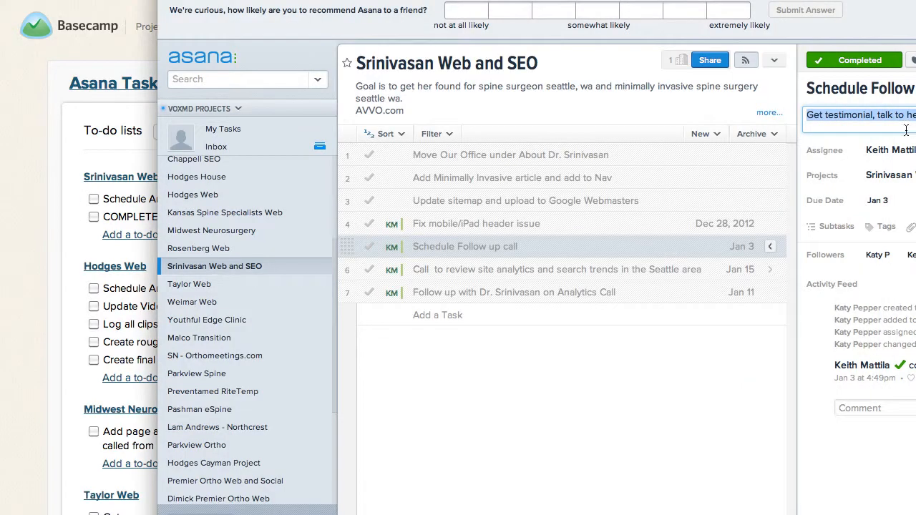
left_click(71, 257)
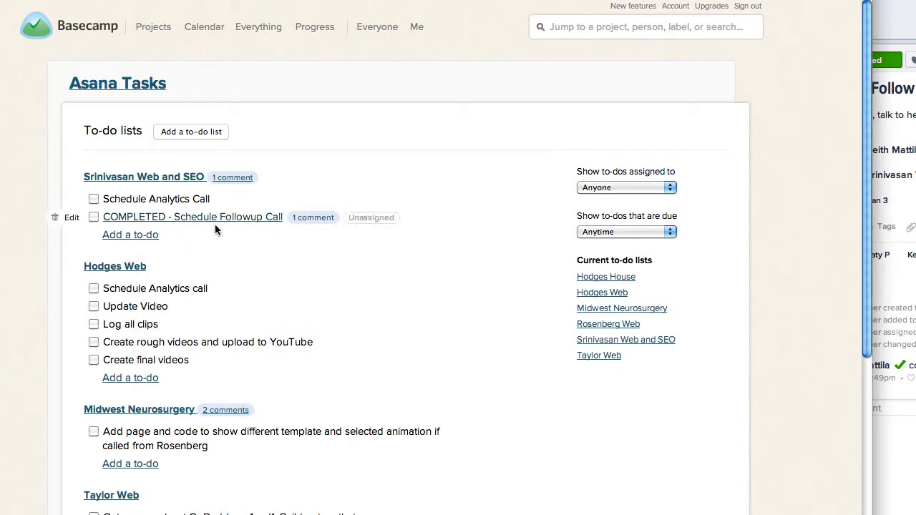
Switch to Asana and check the notes of the last two completed tasks, the analytics review call and its follow-up.
left_click(896, 336)
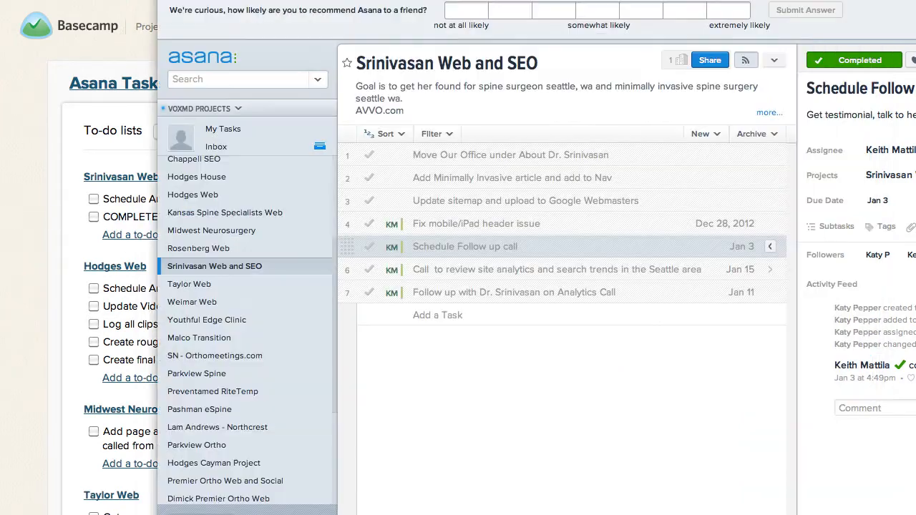
left_click(545, 273)
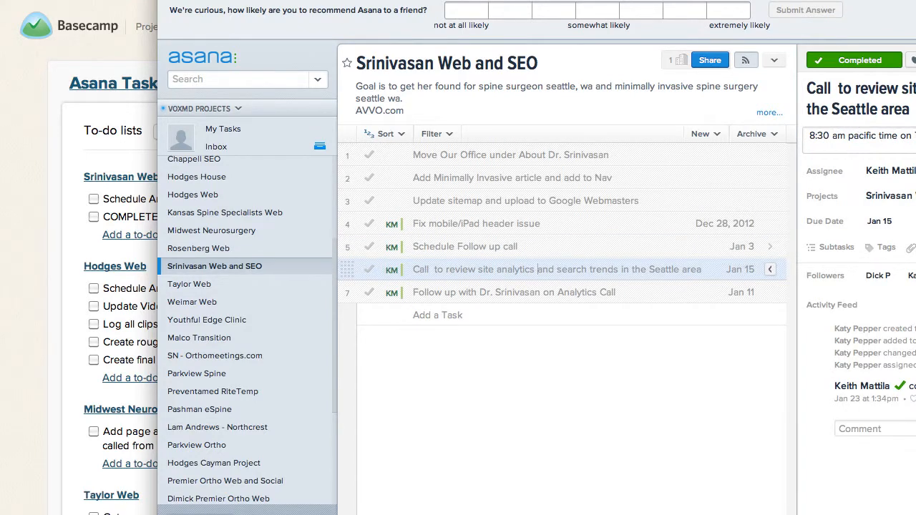
left_click(887, 138)
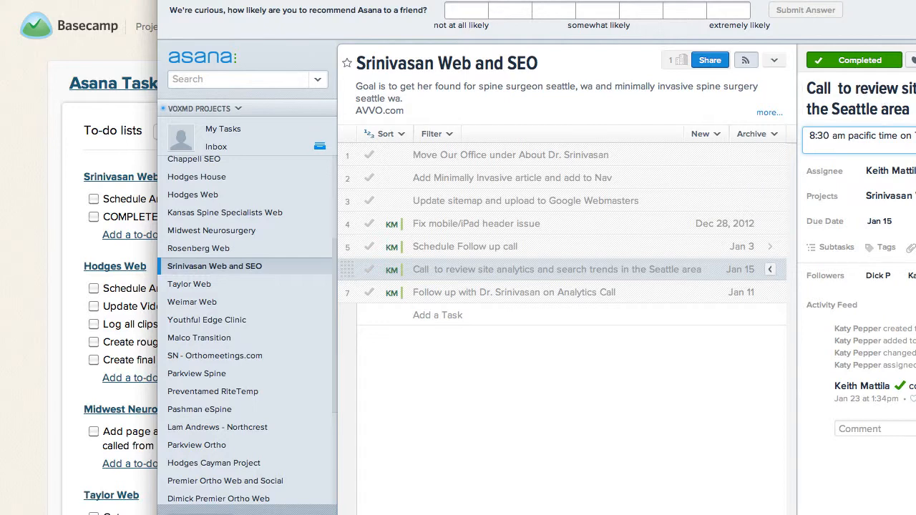
left_click(592, 290)
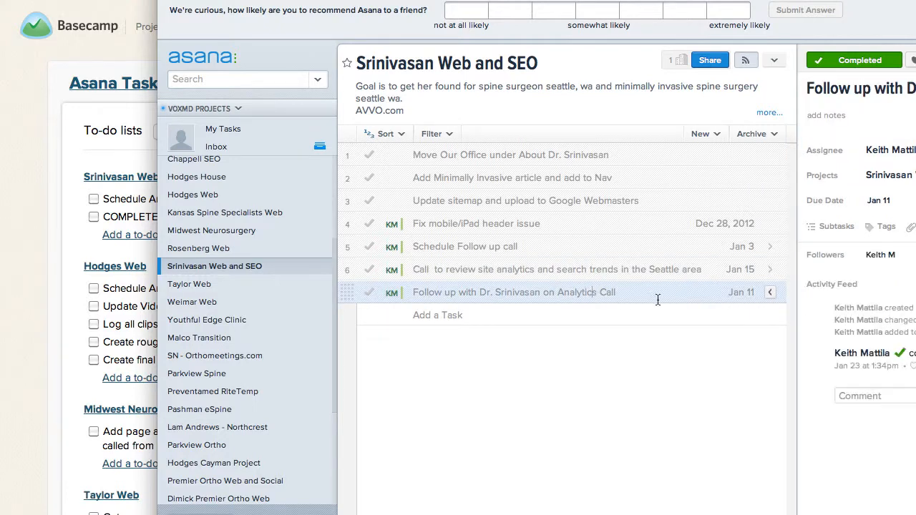
Add a task named "Prepare Report" at the end of the client's Web and SEO project.
left_click(479, 316)
left_click(479, 316)
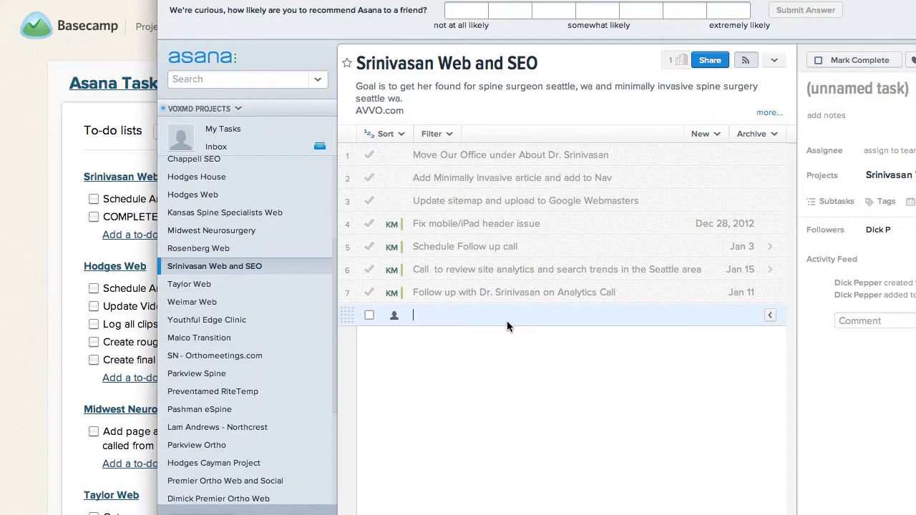
type("Pr")
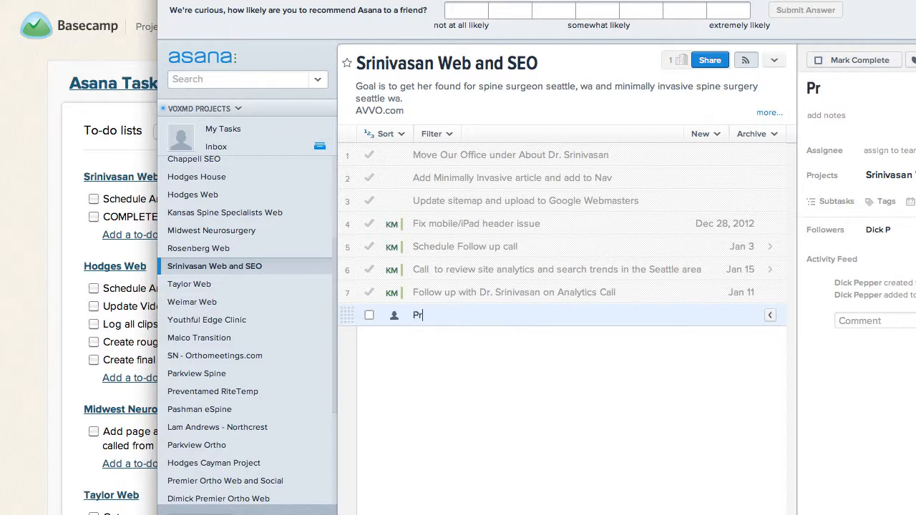
type("epare Report")
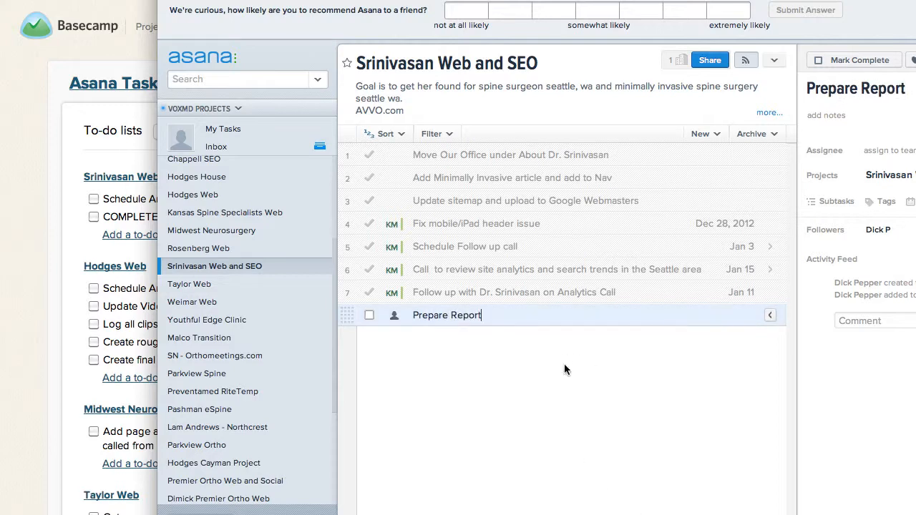
key("alt+shift+Left")
key("alt+shift+Left")
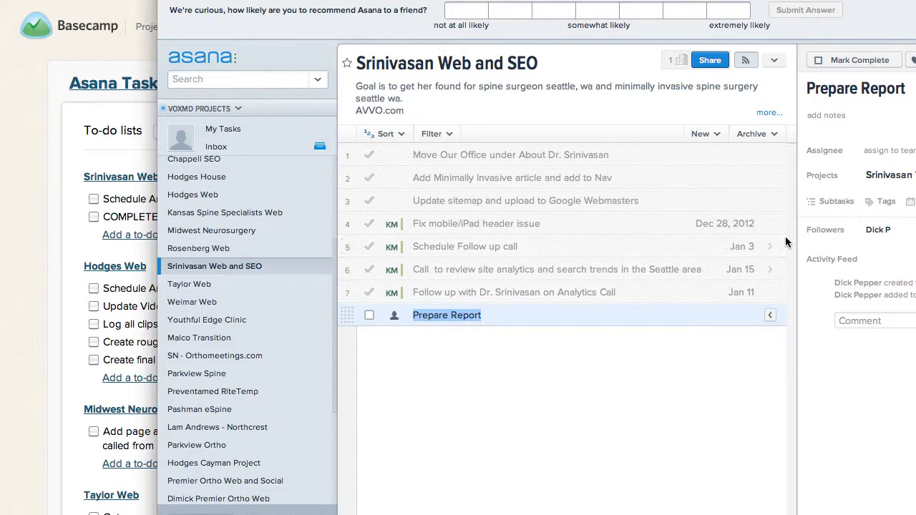
Add the subtask "Gather information" to the "Prepare Report" task.
left_click(866, 118)
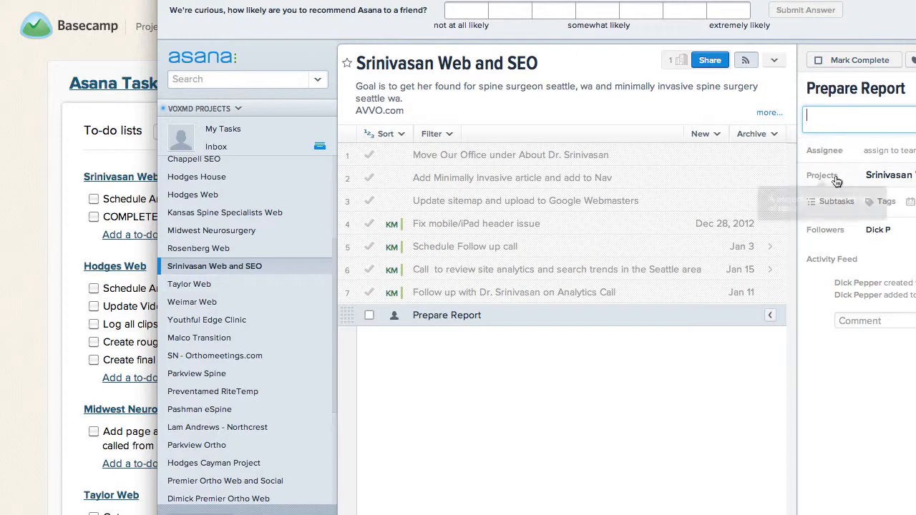
left_click(835, 202)
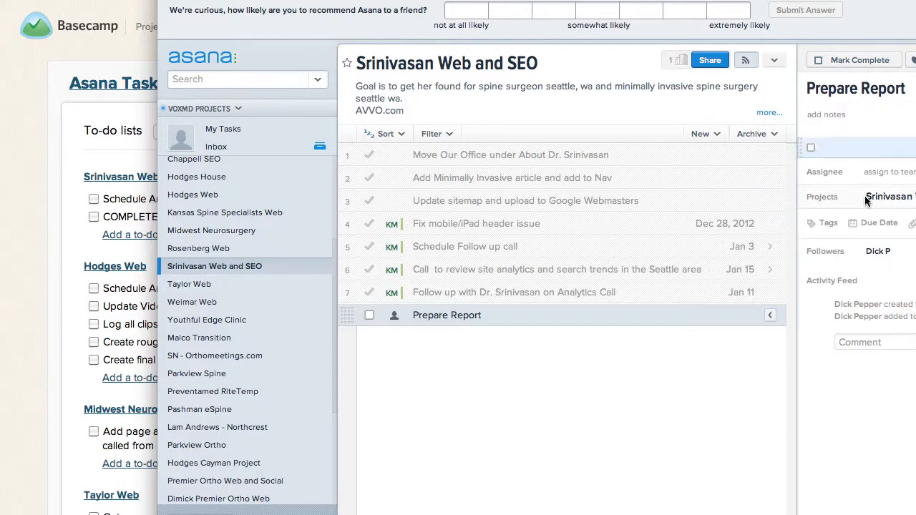
type("Sub")
key("BackSpace")
key("BackSpace")
type("Gather information")
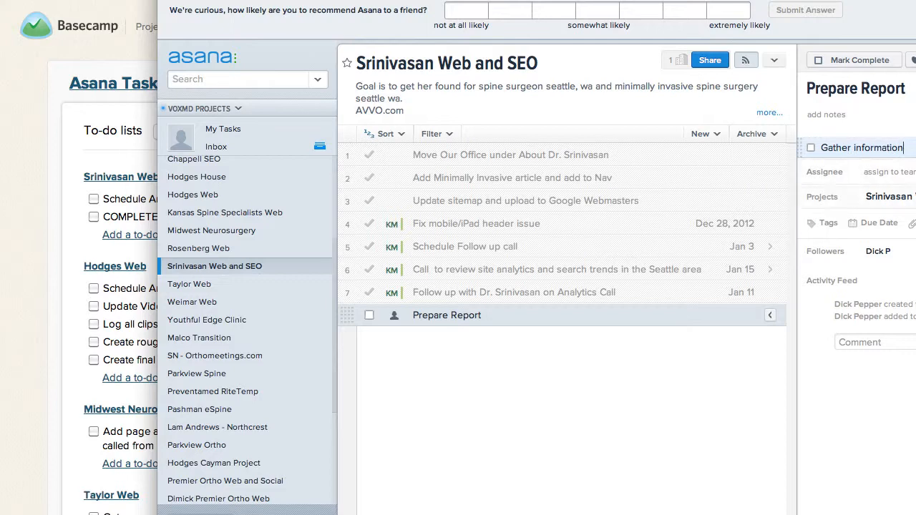
key("Return")
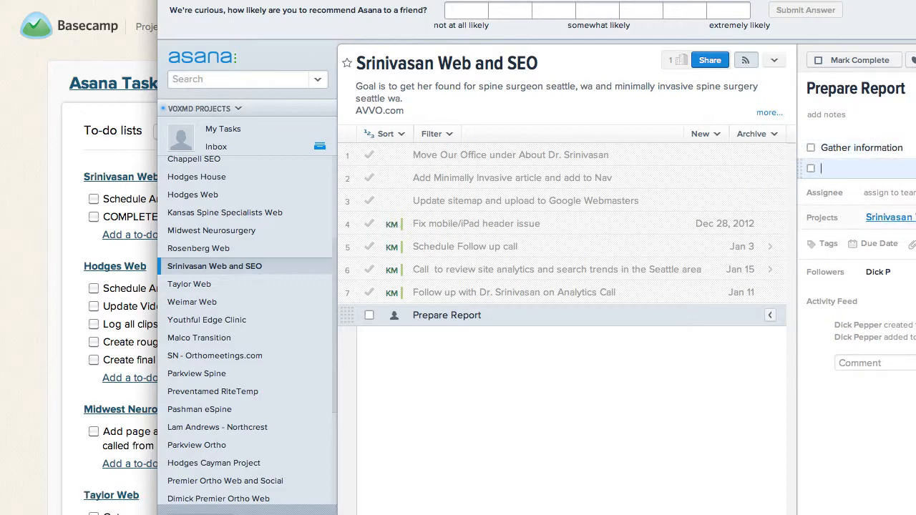
Add a second subtask starting with "create report and sch" below "Gather information", and select the parent task's name.
type("create report and sch")
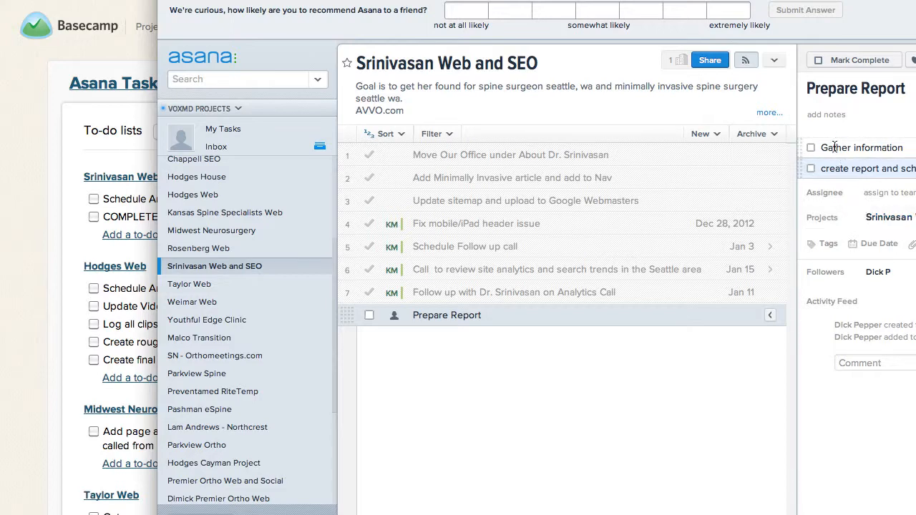
triple_click(447, 316)
key("ctrl+c")
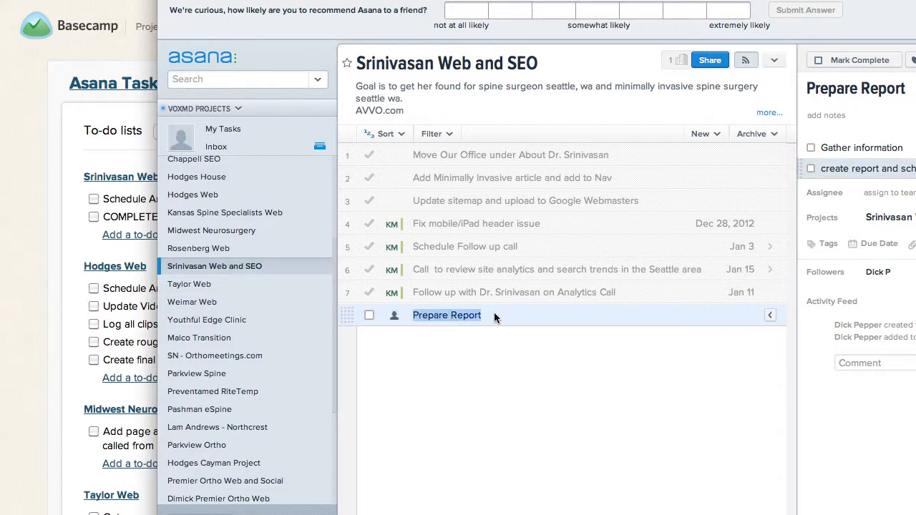
Switch to Basecamp and add the copied "Prepare Report" task as a to-do in the client's Web and SEO list.
left_click(42, 289)
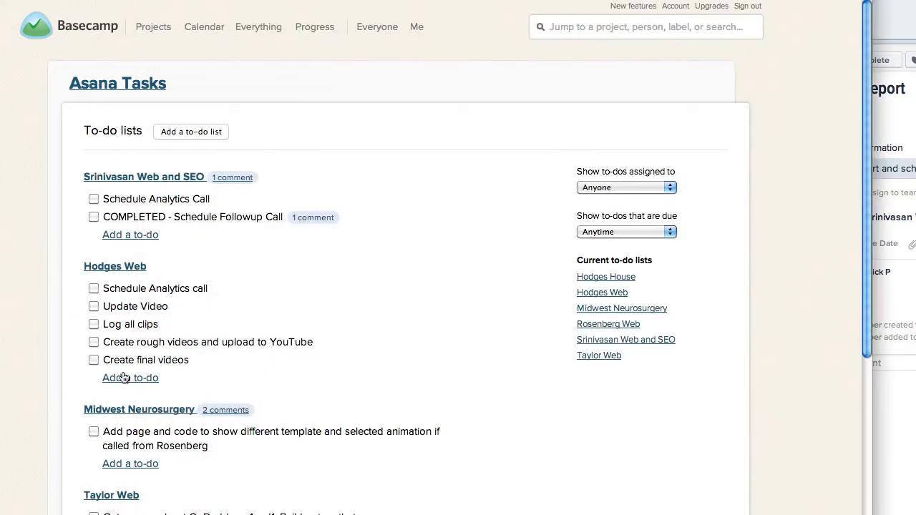
left_click(139, 234)
key("ctrl+v")
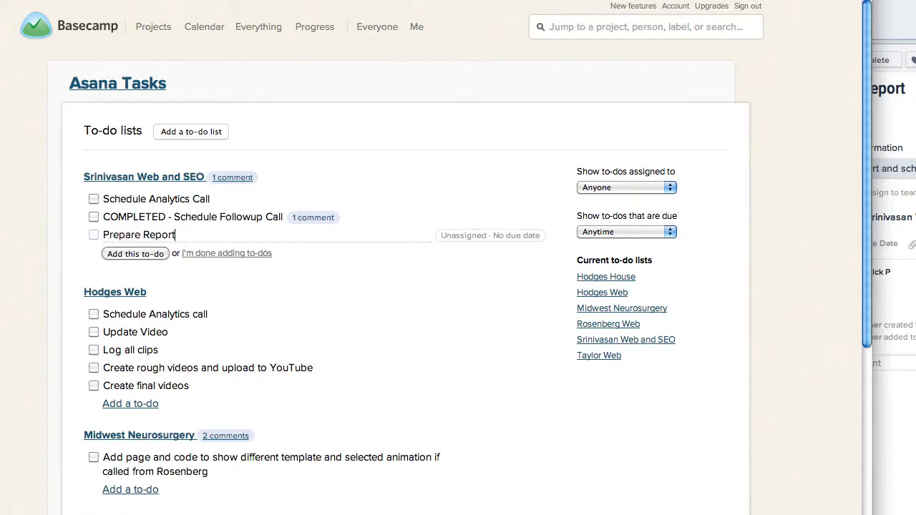
left_click(125, 253)
Copy the "Gather information" subtask from Asana and add it as a Basecamp to-do below "Prepare Report".
left_click(878, 136)
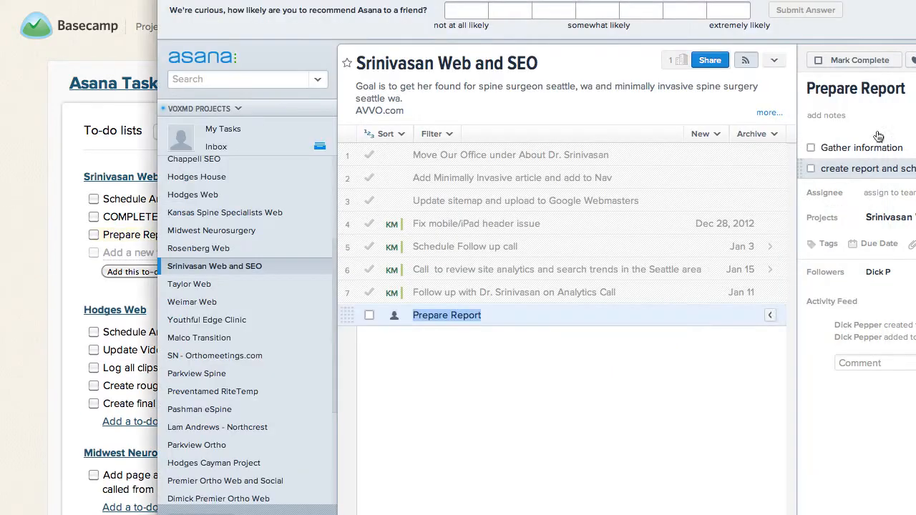
triple_click(839, 150)
key("ctrl+c")
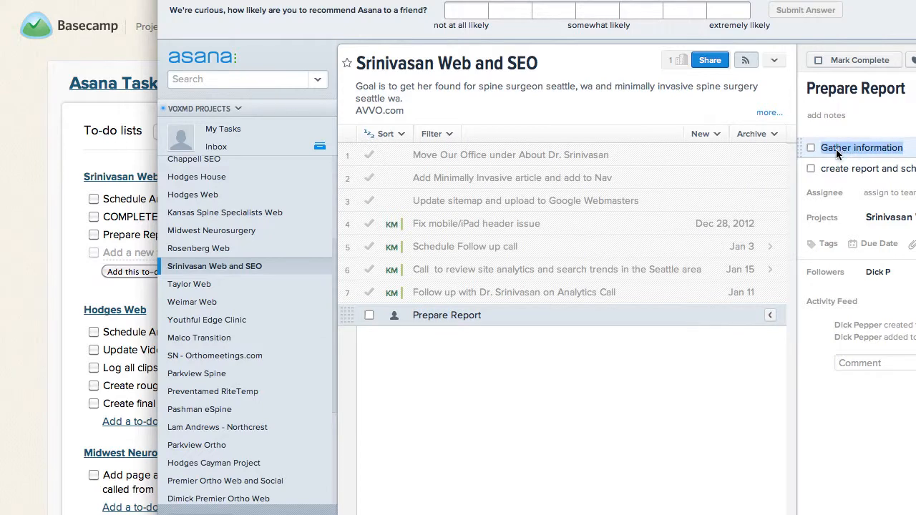
left_click(31, 235)
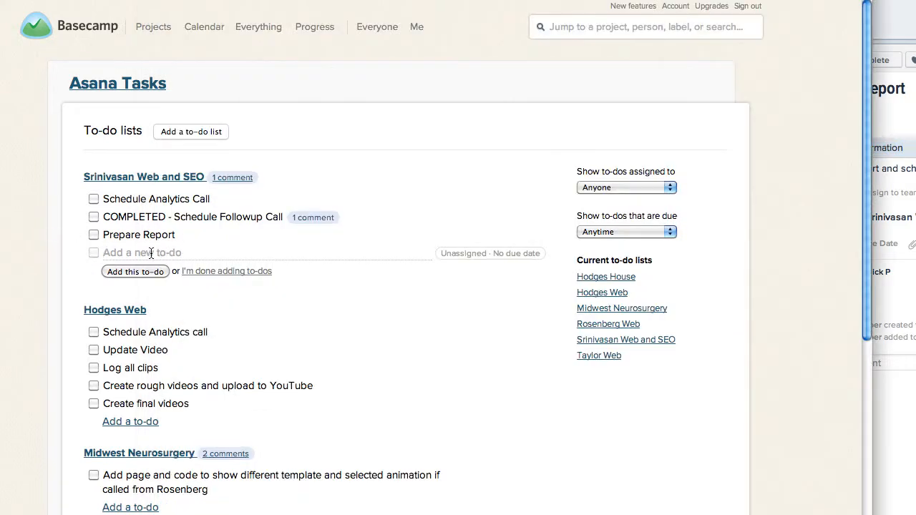
key("ctrl+v")
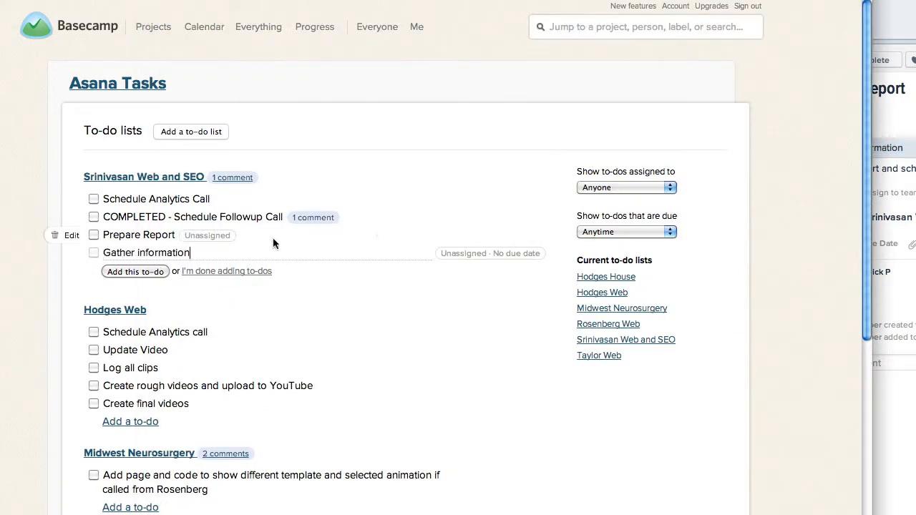
left_click(149, 273)
Copy Asana's "create report and schedule" subtask into a new Basecamp to-do entry, then stop adding to-dos without saving it.
left_click(901, 149)
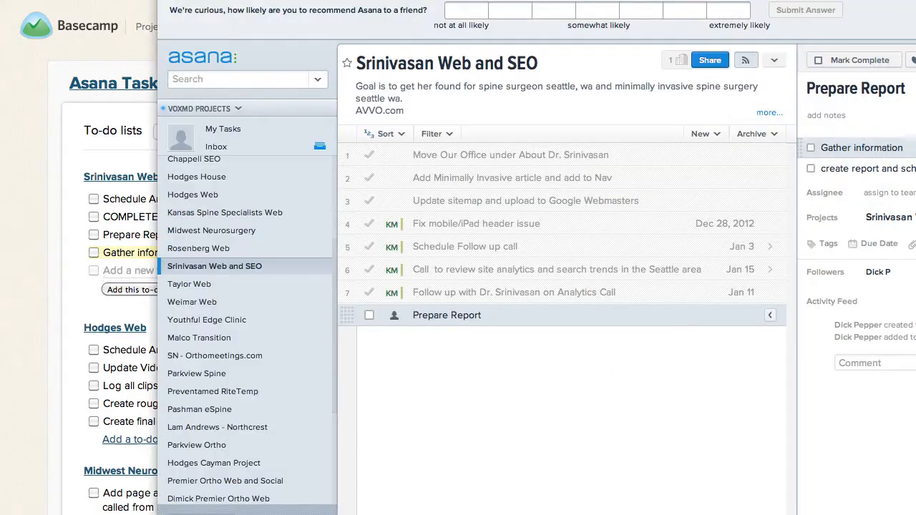
triple_click(843, 170)
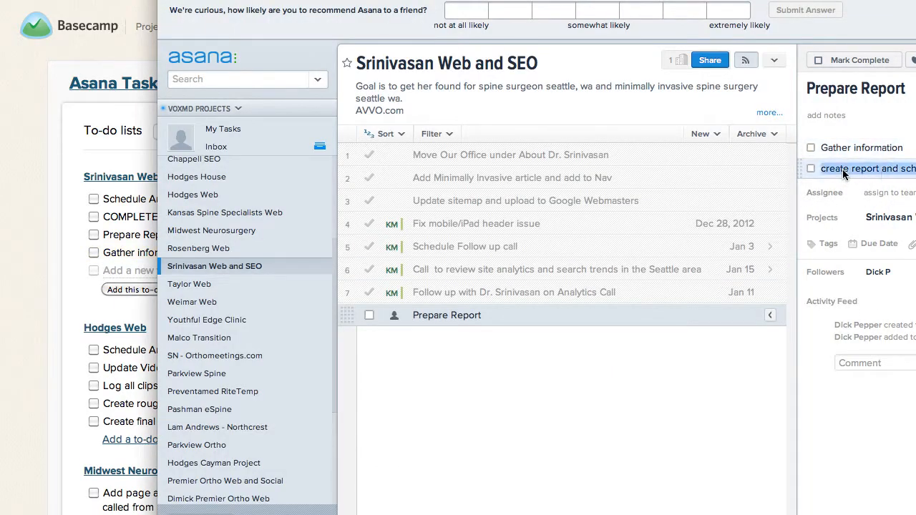
left_click(52, 288)
type("create report and schedule")
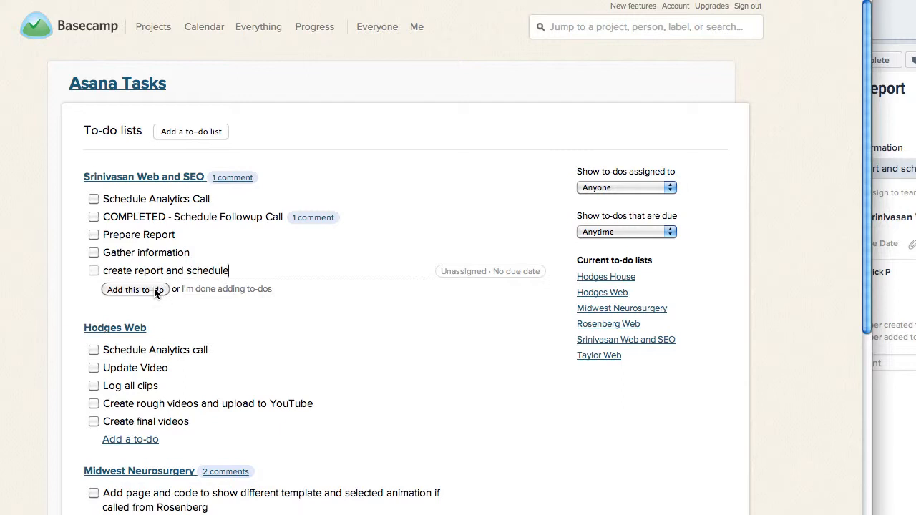
left_click(213, 289)
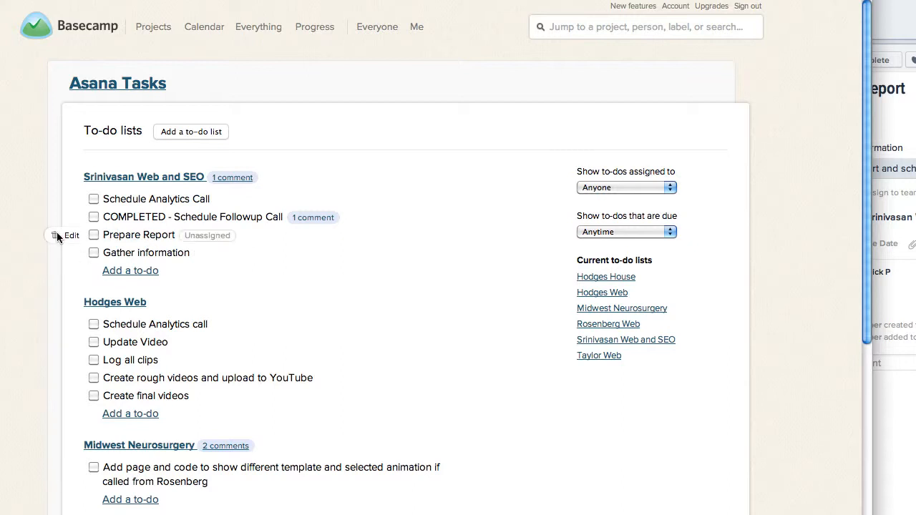
Delete the "Prepare Report" and "Gather information" to-dos from the client's Web and SEO list, confirming each deletion.
left_click(54, 235)
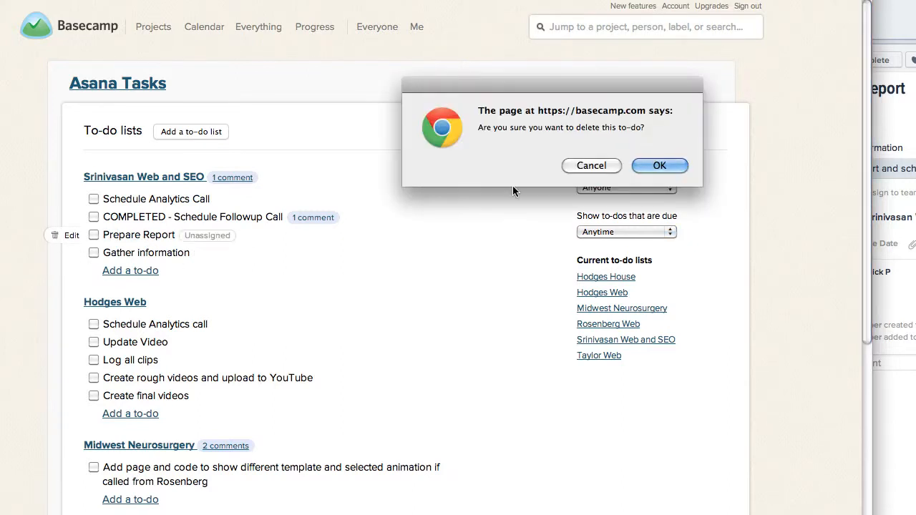
left_click(666, 165)
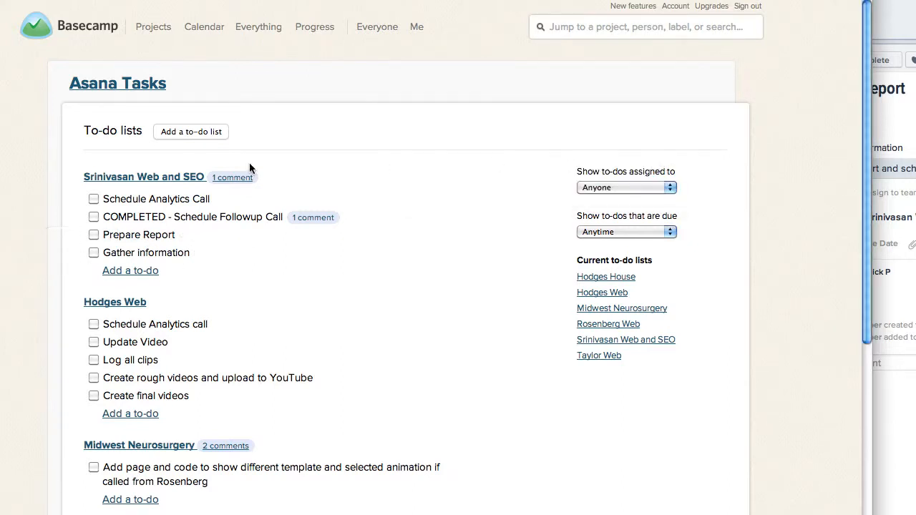
left_click(55, 234)
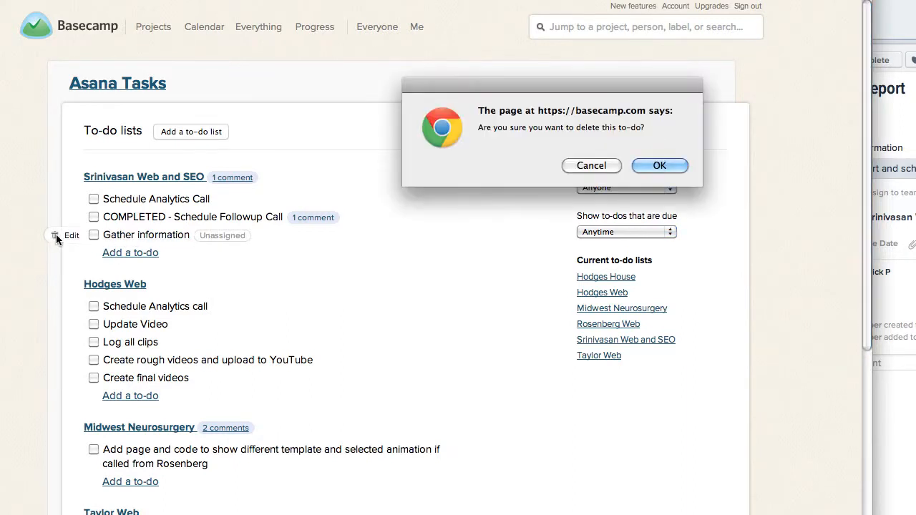
left_click(667, 164)
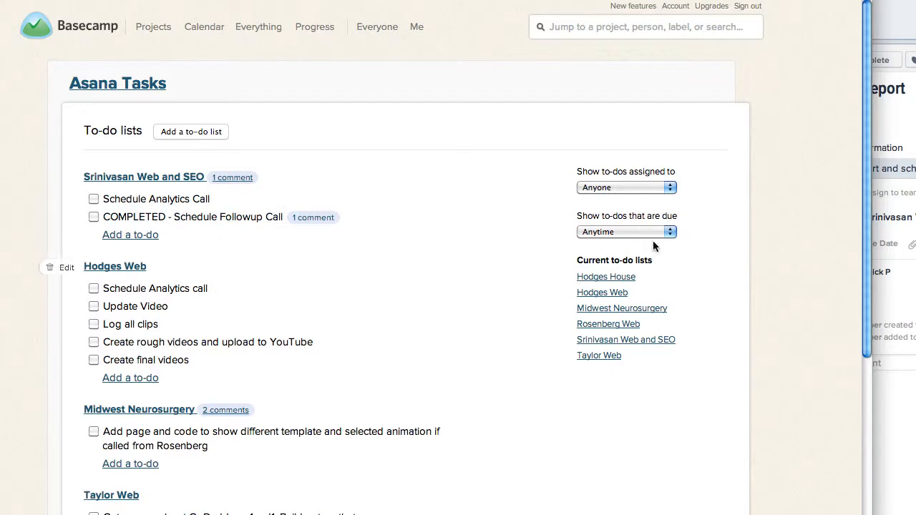
Compare the to-do lists in Basecamp's Asana Tasks project with the tasks and subtasks of the Web and SEO project in Asana.
left_click(891, 302)
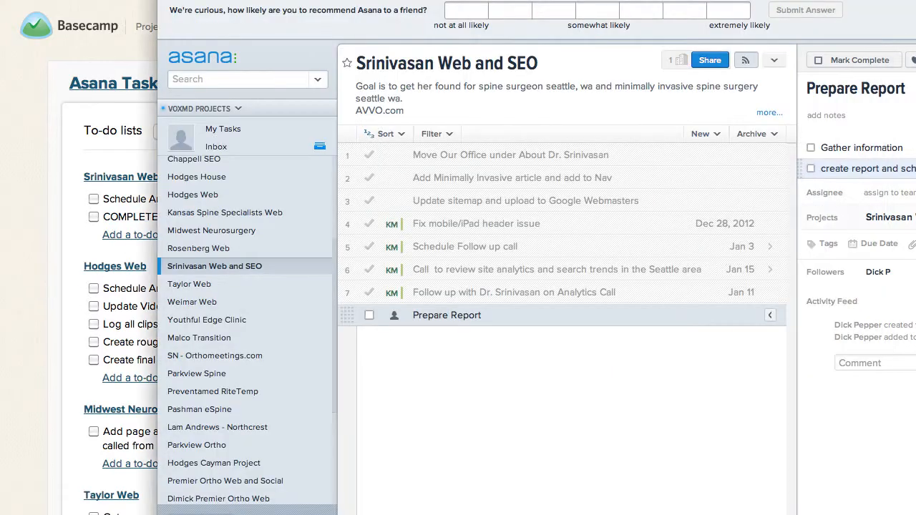
left_click(24, 251)
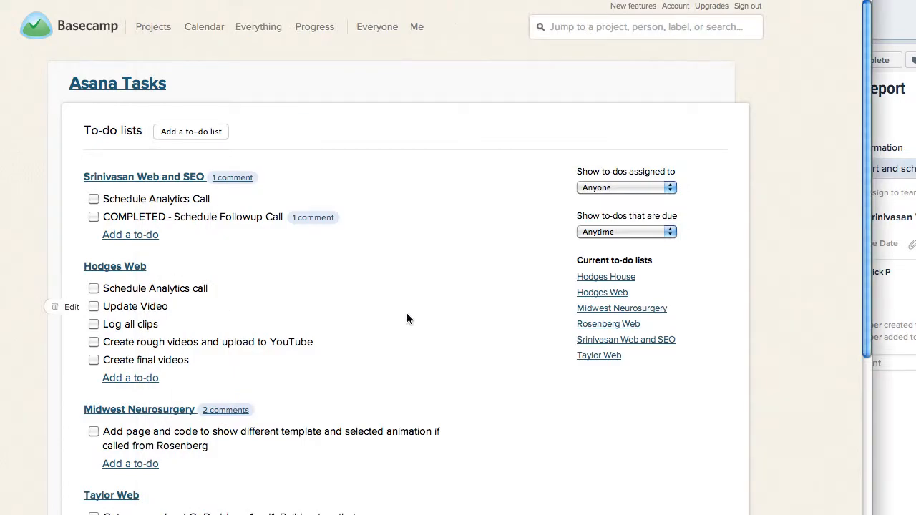
scroll(354, 225, "down", 5)
scroll(360, 225, "down", 2)
scroll(360, 224, "up", 7)
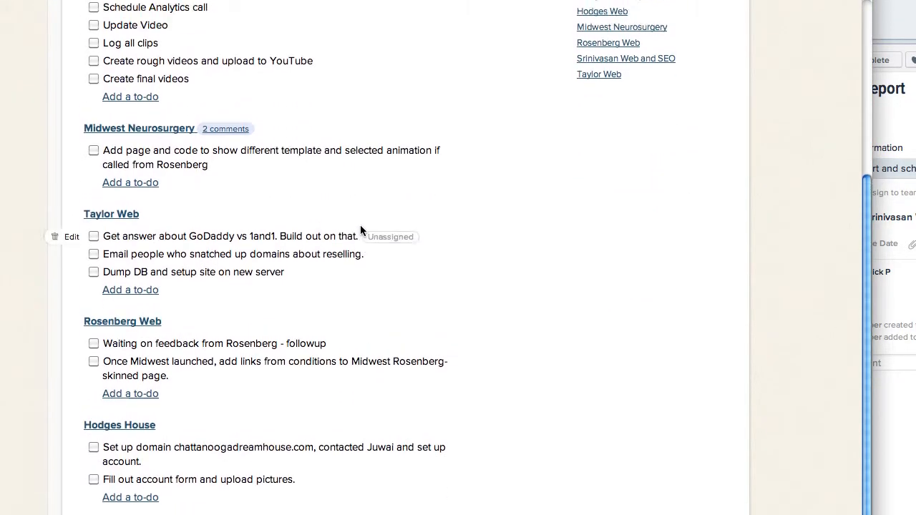
scroll(360, 225, "down", 7)
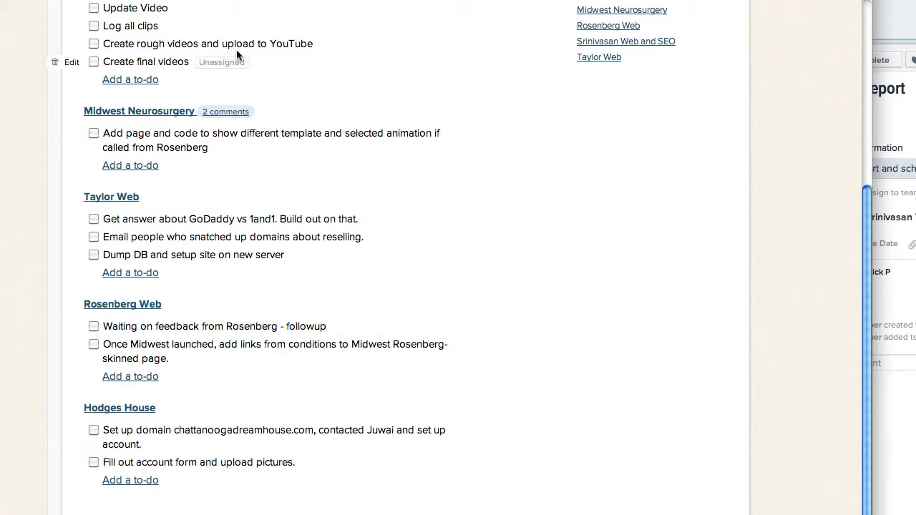
scroll(607, 361, "up", 5)
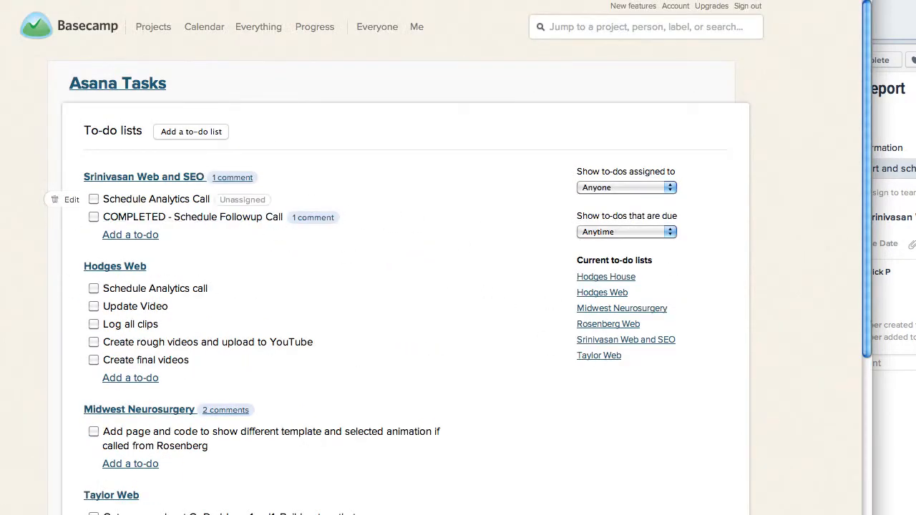
left_click(900, 307)
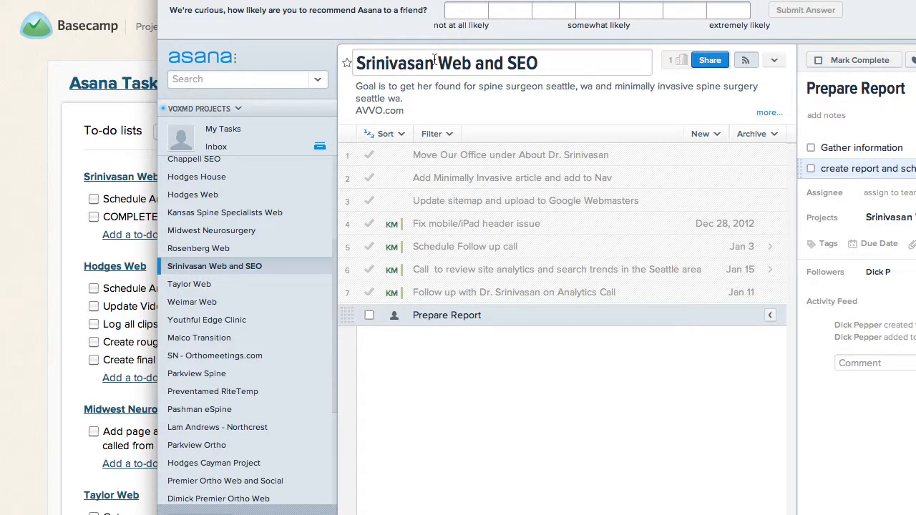
left_click(138, 133)
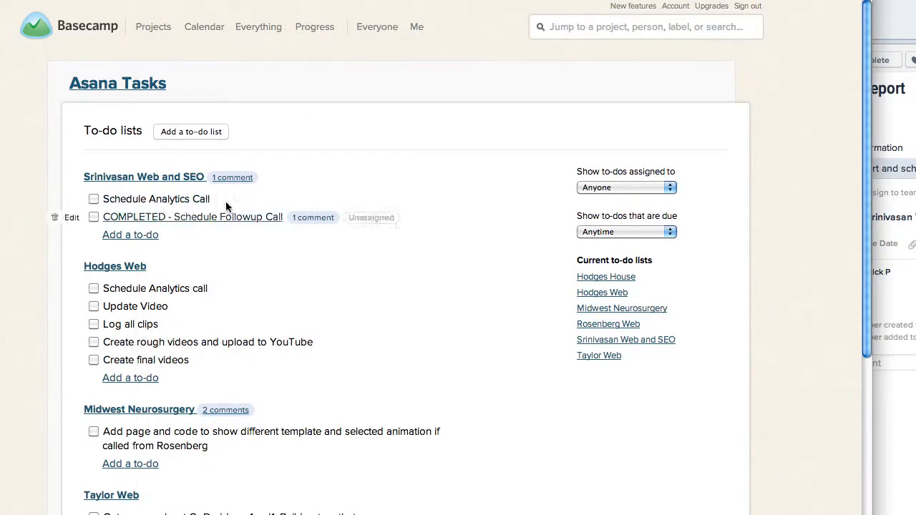
left_click(889, 167)
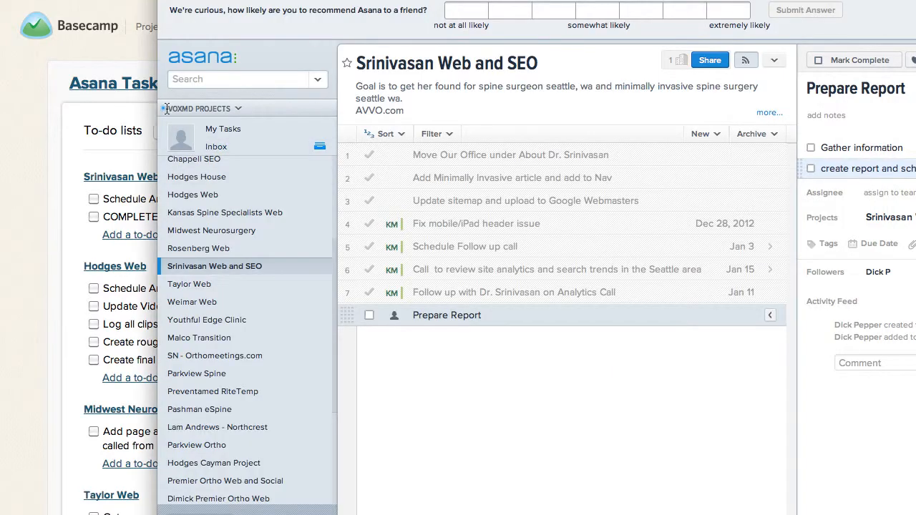